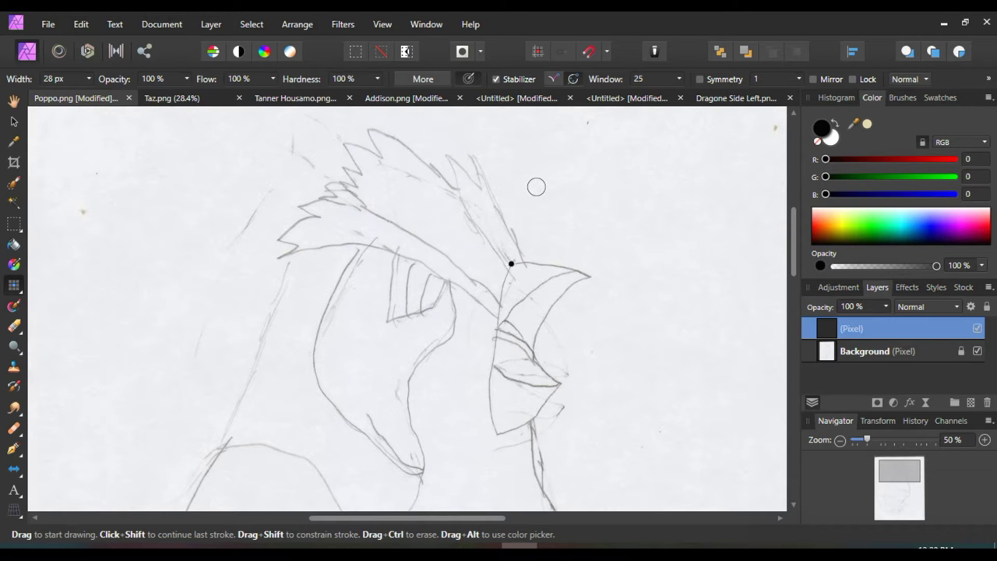
Step: Ink the upper and lower beak outlines over the pencil sketch with a black 28 px brush
mouse_move(511, 263)
left_mouse_down()
mouse_move(586, 276)
mouse_move(536, 355)
mouse_move(497, 332)
mouse_move(520, 300)
mouse_move(568, 274)
mouse_move(512, 263)
mouse_move(495, 335)
left_mouse_up()
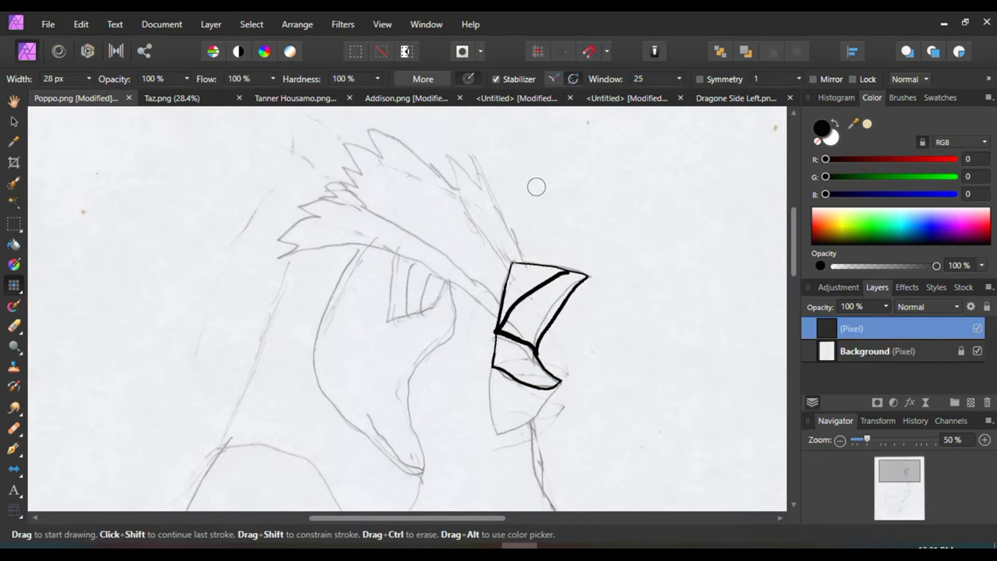
left_click_drag(491, 365, 491, 406)
key("ctrl+plus")
key("ctrl+minus")
key("ctrl+z")
mouse_move(499, 433)
left_mouse_down()
mouse_move(526, 424)
mouse_move(558, 378)
left_mouse_up()
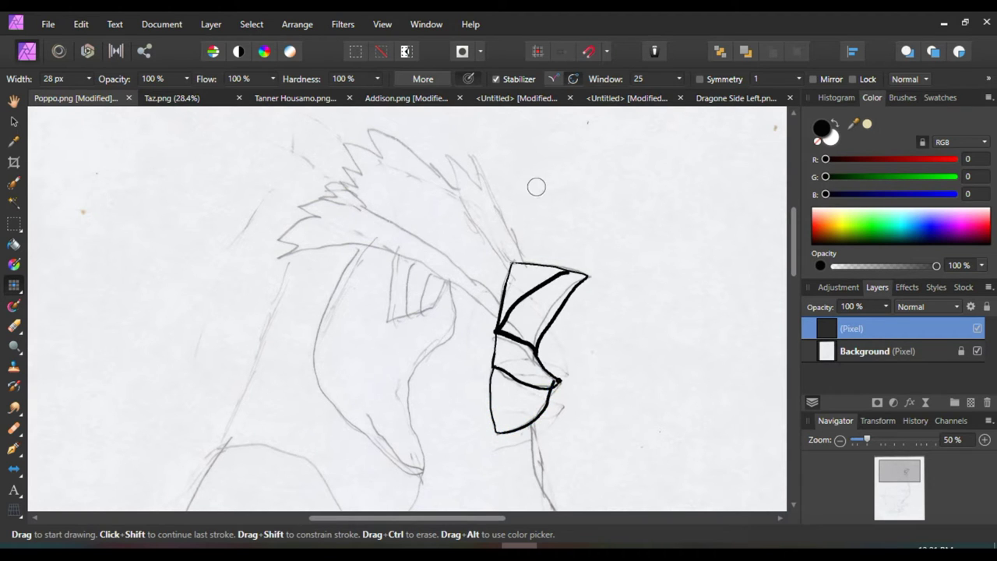
key("ctrl+z")
mouse_move(559, 381)
left_mouse_down()
mouse_move(507, 432)
mouse_move(490, 408)
mouse_move(491, 360)
left_mouse_up()
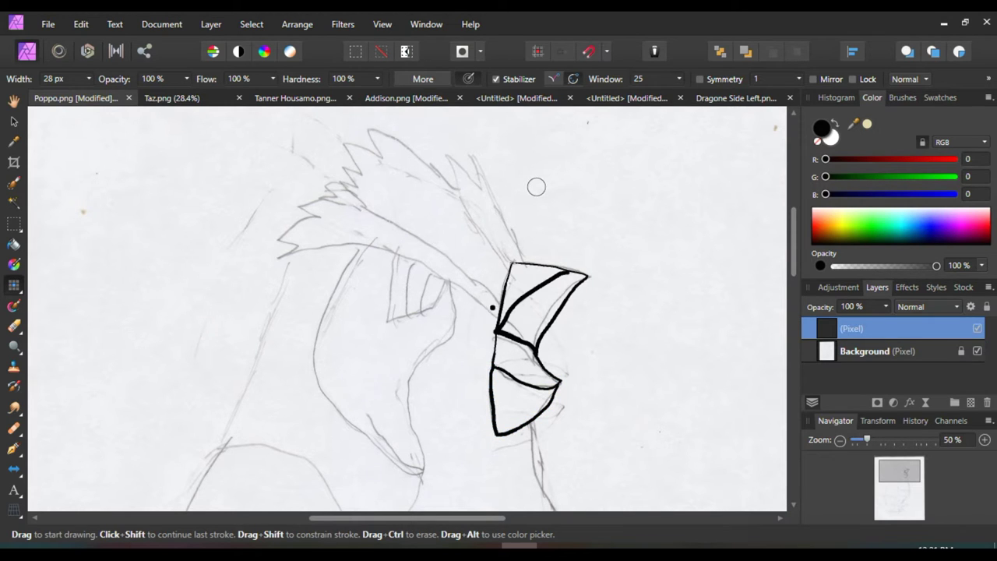
Step: Ink the spiky head crest above the beak, including the curved dividing line that runs through its feathers
mouse_move(482, 299)
left_mouse_down()
mouse_move(385, 255)
mouse_move(343, 248)
mouse_move(284, 263)
mouse_move(300, 238)
mouse_move(276, 241)
mouse_move(322, 215)
mouse_move(304, 206)
mouse_move(338, 194)
mouse_move(326, 185)
mouse_move(363, 181)
mouse_move(343, 139)
mouse_move(384, 155)
mouse_move(370, 131)
mouse_move(450, 180)
mouse_move(439, 154)
mouse_move(466, 158)
mouse_move(478, 187)
mouse_move(477, 162)
mouse_move(524, 263)
left_mouse_up()
mouse_move(454, 181)
left_mouse_down()
mouse_move(505, 259)
mouse_move(480, 207)
mouse_move(467, 205)
mouse_move(502, 257)
left_mouse_up()
key("ctrl+z")
key("ctrl+z")
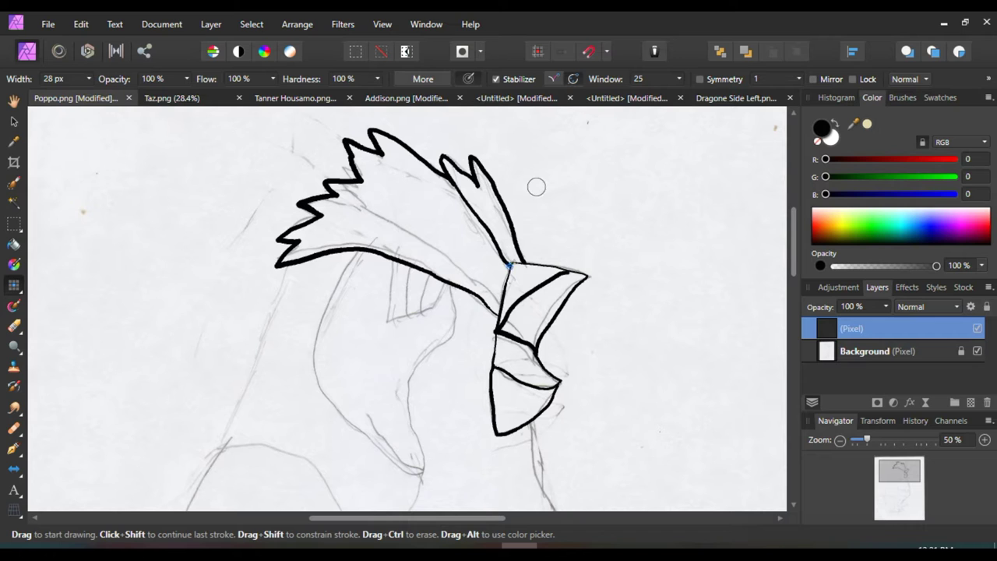
mouse_move(337, 194)
left_mouse_down()
mouse_move(438, 250)
mouse_move(495, 299)
left_mouse_up()
key("ctrl+z")
mouse_move(446, 280)
left_mouse_down()
mouse_move(460, 304)
mouse_move(437, 349)
left_mouse_up()
left_click(437, 335)
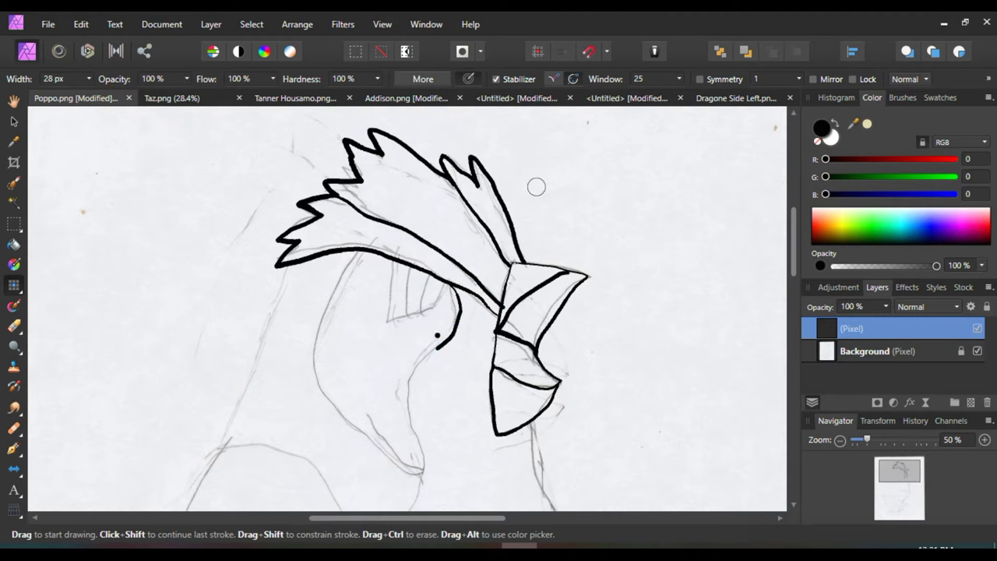
key("ctrl+z")
key("ctrl+plus")
key("ctrl+minus")
key("ctrl+z")
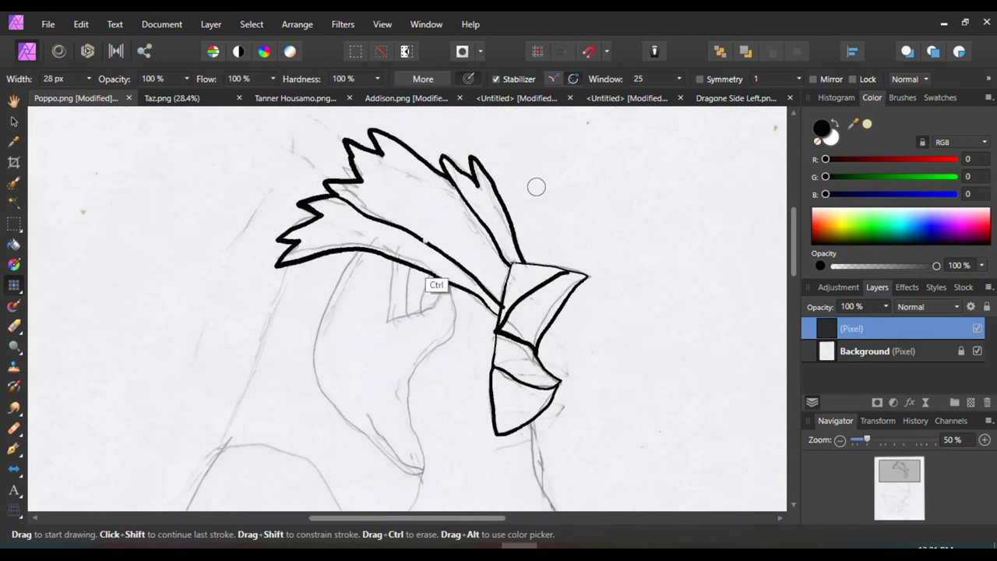
key("ctrl+z")
Step: Ink the drooping face patch beneath the crest and the small eye shape with its vertical stripes
mouse_move(449, 279)
left_mouse_down()
mouse_move(456, 320)
mouse_move(410, 375)
mouse_move(422, 453)
mouse_move(408, 470)
mouse_move(327, 399)
mouse_move(316, 364)
mouse_move(356, 249)
mouse_move(396, 280)
mouse_move(391, 318)
left_mouse_up()
left_click(390, 267)
key("ctrl+z")
mouse_move(394, 259)
left_mouse_down()
mouse_move(392, 316)
mouse_move(438, 306)
mouse_move(435, 272)
mouse_move(426, 315)
left_mouse_up()
left_click_drag(412, 262, 409, 314)
left_click(414, 308)
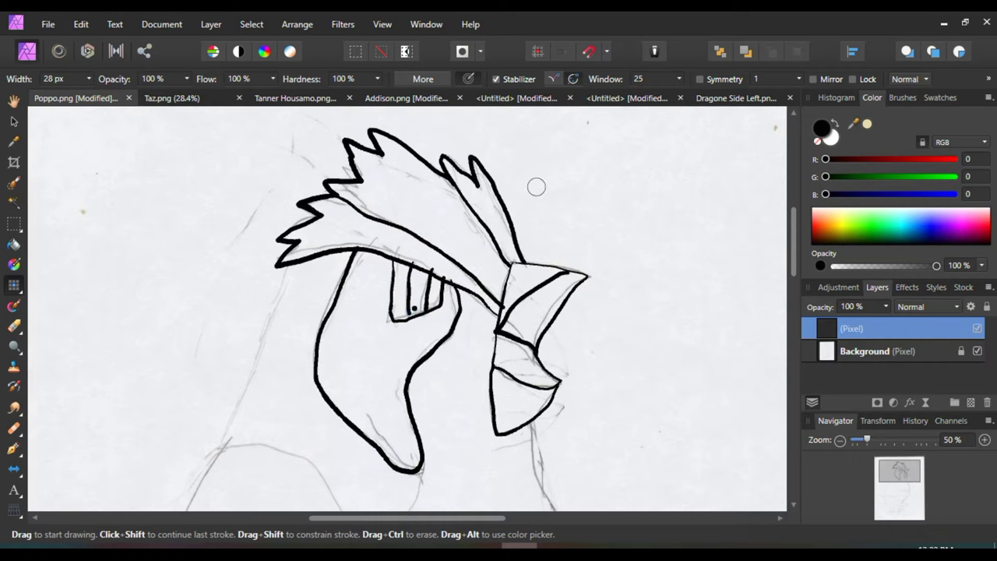
Step: Ink the neck outline from the crest's rear tip down along the pointed collar and back up to the face patch
scroll(568, 254, "down", 5)
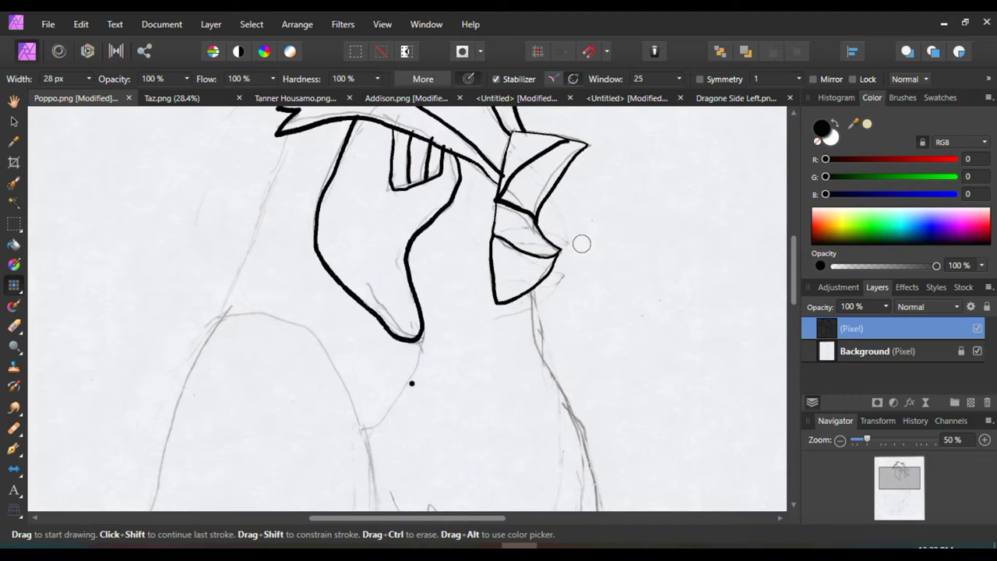
left_click_drag(288, 128, 242, 237)
key("ctrl+z")
mouse_move(287, 129)
left_mouse_down()
mouse_move(215, 321)
mouse_move(293, 327)
mouse_move(336, 374)
mouse_move(366, 434)
mouse_move(400, 398)
mouse_move(427, 323)
left_mouse_up()
left_click(429, 306)
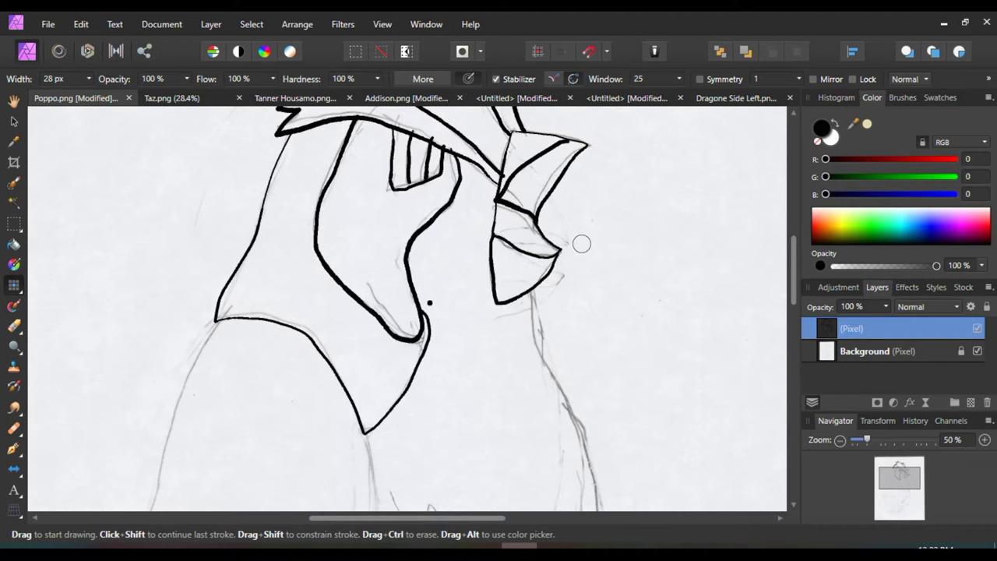
key("ctrl+z")
key("ctrl+z")
mouse_move(420, 330)
left_mouse_down()
mouse_move(415, 371)
mouse_move(367, 430)
mouse_move(328, 355)
mouse_move(297, 324)
mouse_move(244, 314)
mouse_move(215, 323)
mouse_move(287, 129)
left_mouse_up()
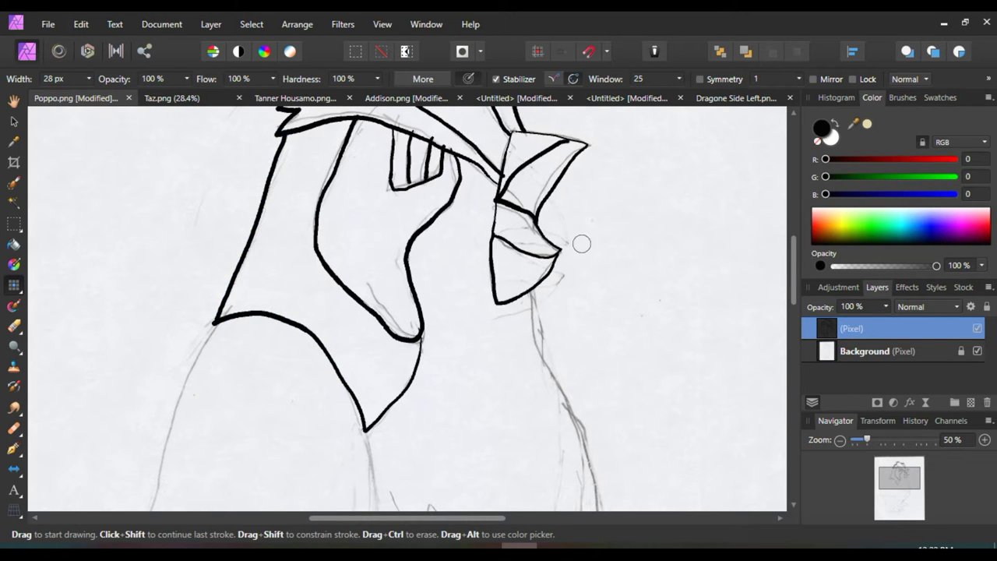
Step: Ink the chest line descending from the lower beak and the upper parts of both wing edges below the collar
left_click_drag(530, 300, 556, 377)
key("ctrl+z")
key("ctrl+z")
mouse_move(528, 290)
left_mouse_down()
mouse_move(536, 340)
mouse_move(603, 501)
left_mouse_up()
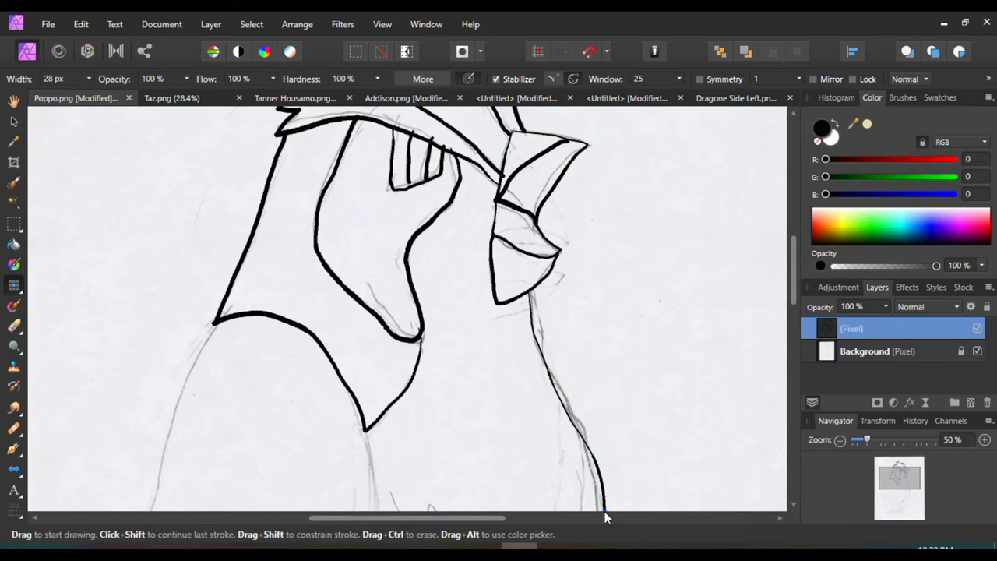
left_click_drag(361, 431, 376, 510)
key("ctrl+z")
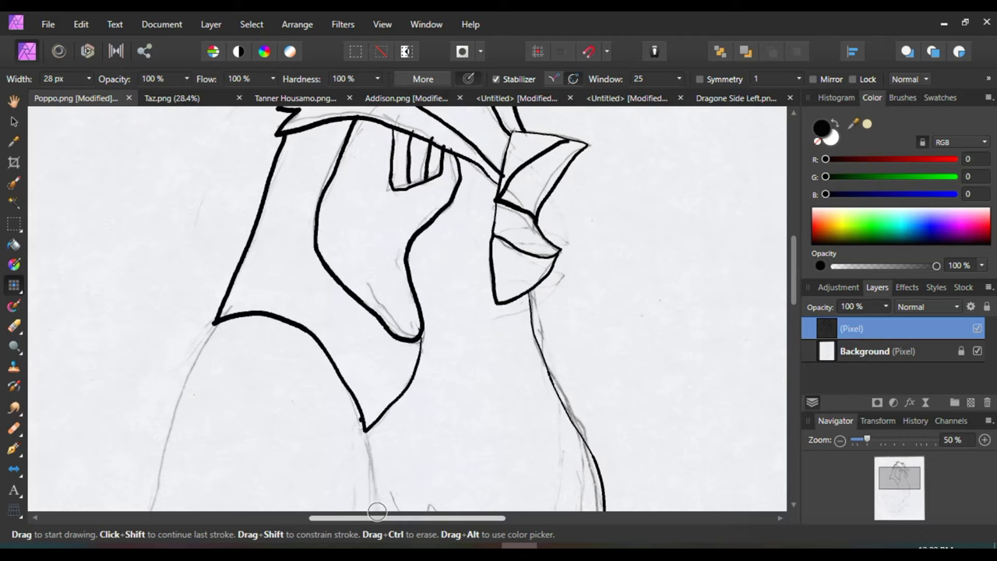
left_click_drag(364, 430, 382, 510)
mouse_move(215, 319)
left_mouse_down()
mouse_move(168, 444)
mouse_move(157, 511)
left_mouse_up()
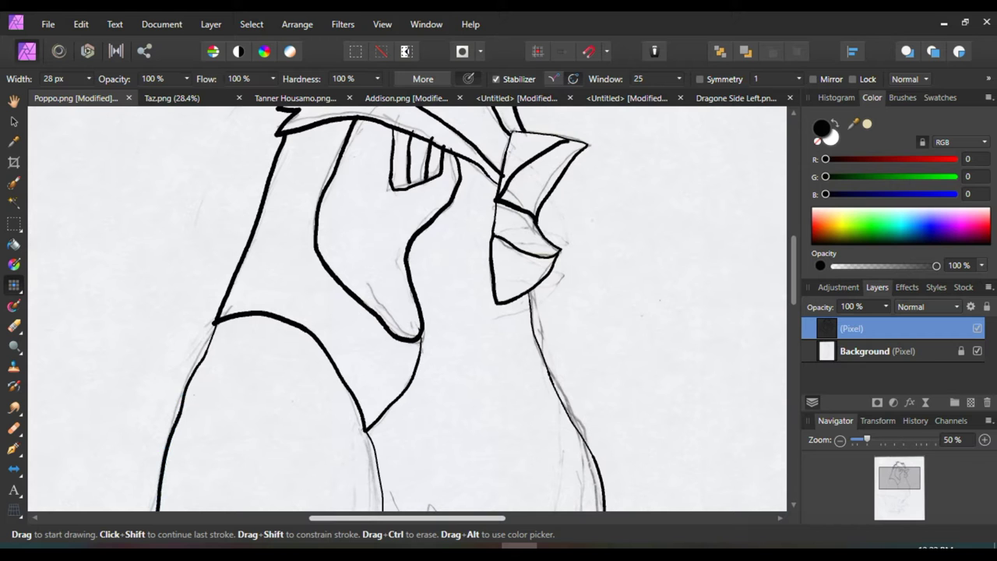
Step: Ink the breast's outer curve, zigzag feather line and lower edge, plus the wing's sides with their serrated border
scroll(379, 194, "down", 5)
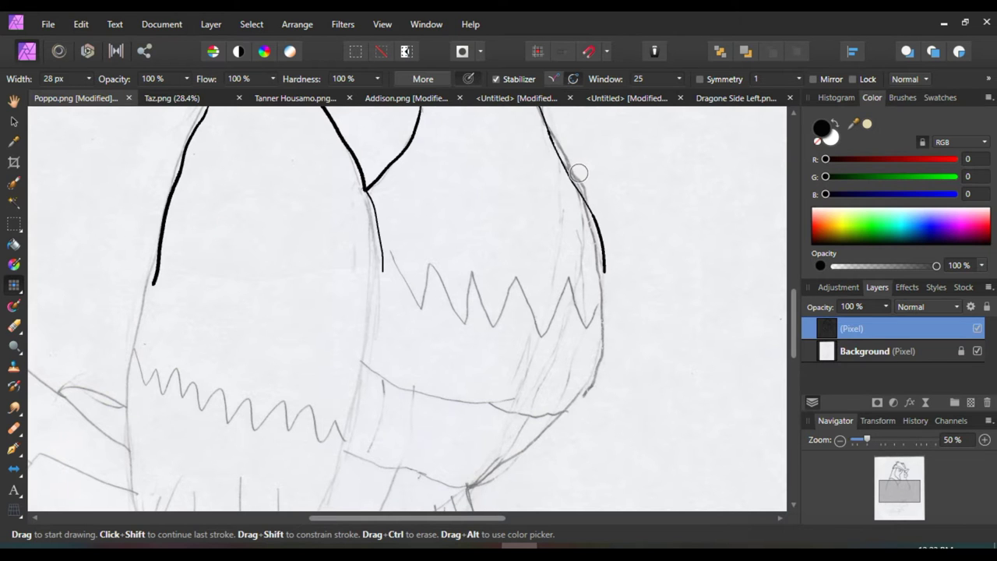
scroll(398, 301, "down", 2)
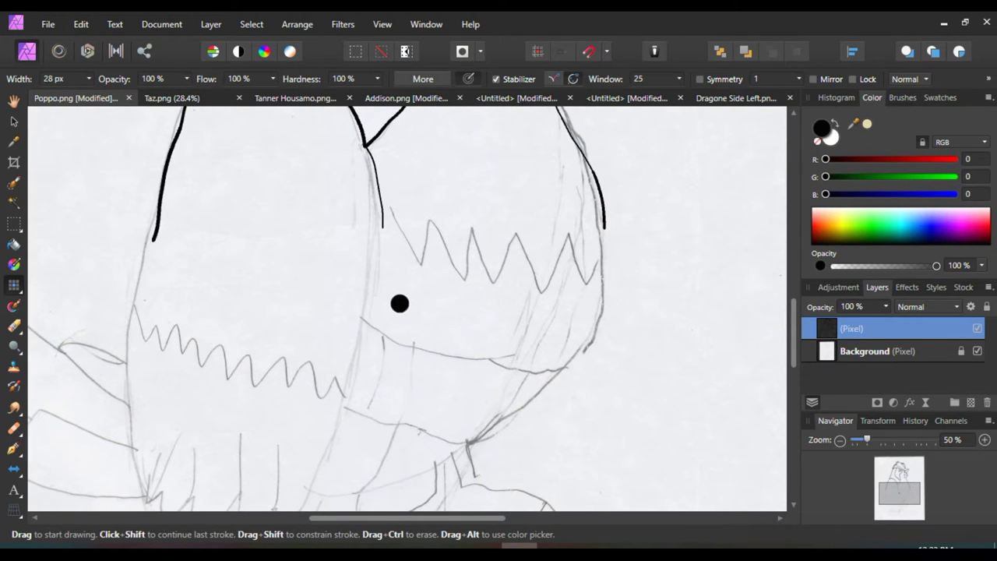
scroll(401, 301, "down", 1)
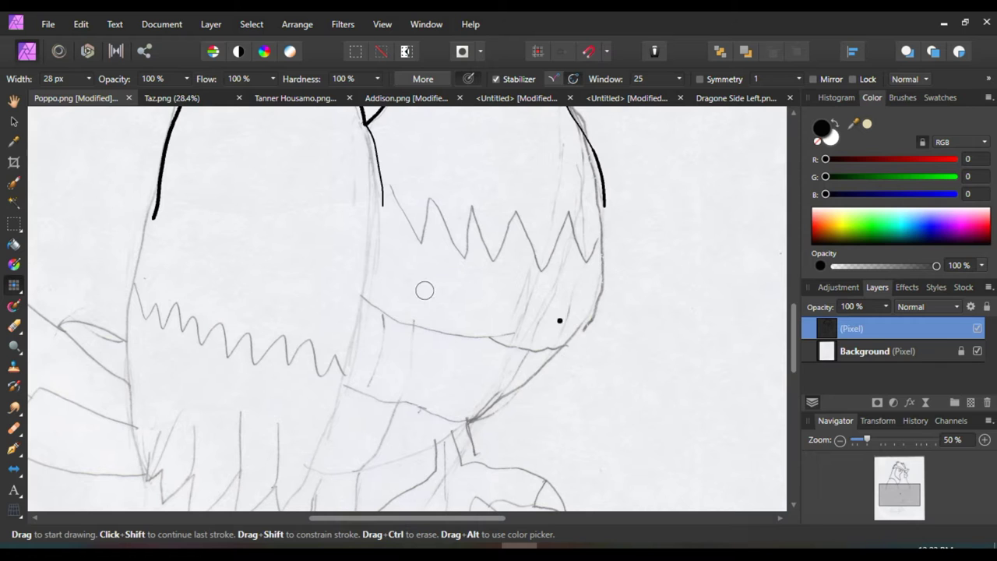
left_click_drag(604, 205, 596, 251)
mouse_move(604, 200)
left_mouse_down()
mouse_move(601, 292)
mouse_move(585, 339)
mouse_move(550, 353)
mouse_move(496, 348)
mouse_move(409, 330)
mouse_move(364, 306)
mouse_move(377, 150)
left_mouse_up()
mouse_move(382, 185)
left_mouse_down()
mouse_move(422, 236)
mouse_move(433, 202)
mouse_move(470, 266)
mouse_move(471, 208)
mouse_move(489, 267)
mouse_move(513, 215)
mouse_move(550, 269)
mouse_move(567, 217)
mouse_move(590, 263)
mouse_move(602, 229)
left_mouse_up()
mouse_move(360, 304)
left_mouse_down()
mouse_move(343, 373)
mouse_move(337, 354)
mouse_move(317, 378)
mouse_move(312, 340)
mouse_move(284, 365)
mouse_move(282, 338)
mouse_move(254, 365)
mouse_move(246, 339)
mouse_move(223, 360)
mouse_move(218, 328)
mouse_move(201, 341)
mouse_move(191, 317)
mouse_move(185, 332)
mouse_move(178, 307)
mouse_move(163, 325)
mouse_move(155, 302)
mouse_move(149, 320)
mouse_move(134, 295)
mouse_move(160, 184)
left_mouse_up()
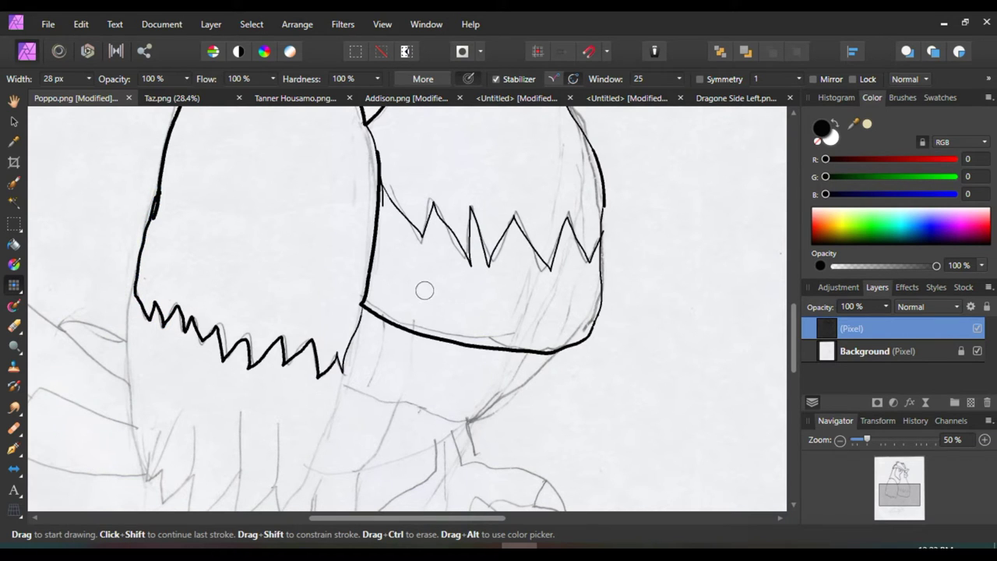
Step: Ink the curved belly band beneath the breast, from its front edge back to the wing's serrated border
mouse_move(341, 367)
left_mouse_down()
mouse_move(396, 404)
mouse_move(472, 417)
mouse_move(578, 335)
left_mouse_up()
key("ctrl+z")
key("ctrl+z")
mouse_move(590, 333)
left_mouse_down()
mouse_move(545, 391)
mouse_move(492, 415)
mouse_move(407, 409)
mouse_move(347, 387)
mouse_move(340, 360)
left_mouse_up()
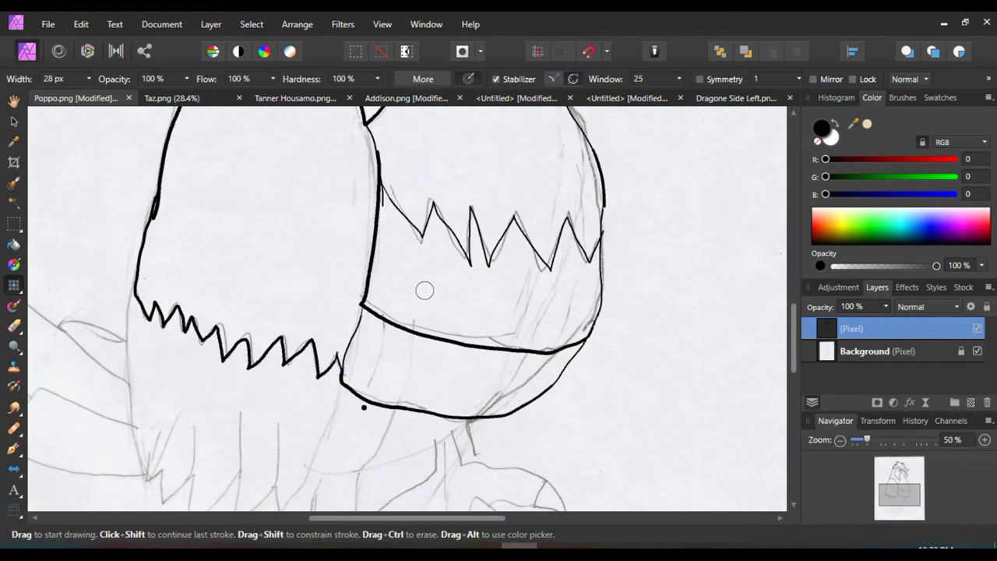
Step: Ink the thigh outline below the belly band, including the short dividing line inside it
scroll(426, 288, "down", 3)
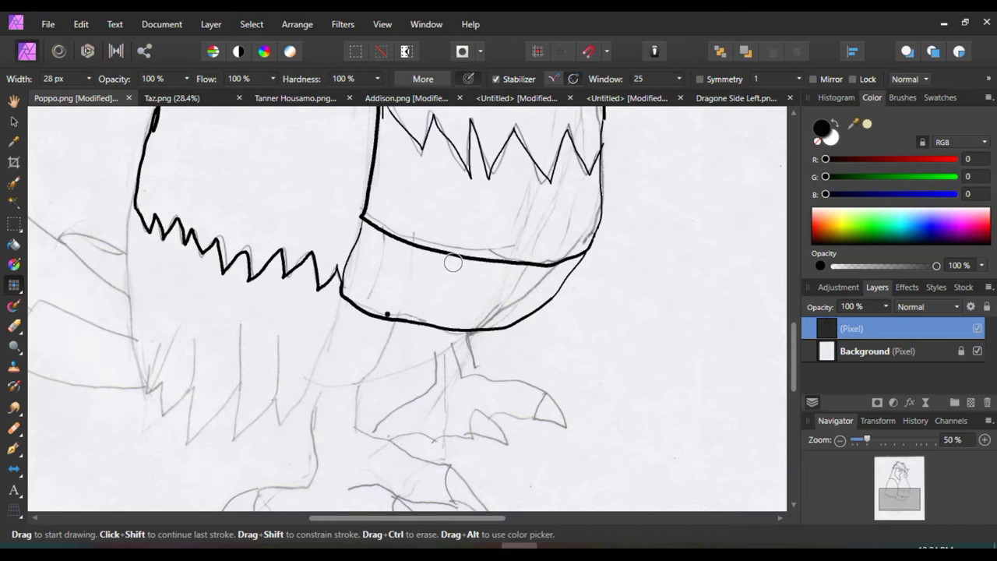
left_click_drag(376, 377, 378, 374)
left_click_drag(421, 293, 452, 262)
key("ctrl+z")
left_click_drag(393, 324, 362, 385)
key("ctrl+z")
mouse_move(455, 345)
left_mouse_down()
mouse_move(357, 386)
mouse_move(397, 315)
left_mouse_up()
mouse_move(355, 386)
left_mouse_down()
mouse_move(309, 386)
mouse_move(342, 287)
left_mouse_up()
Step: Ink the lower wing's rear edge and the long pointed feathers hanging at its end
mouse_move(131, 201)
left_mouse_down()
mouse_move(129, 319)
mouse_move(143, 394)
mouse_move(162, 380)
mouse_move(160, 411)
mouse_move(187, 391)
mouse_move(198, 329)
mouse_move(173, 339)
mouse_move(155, 385)
left_mouse_up()
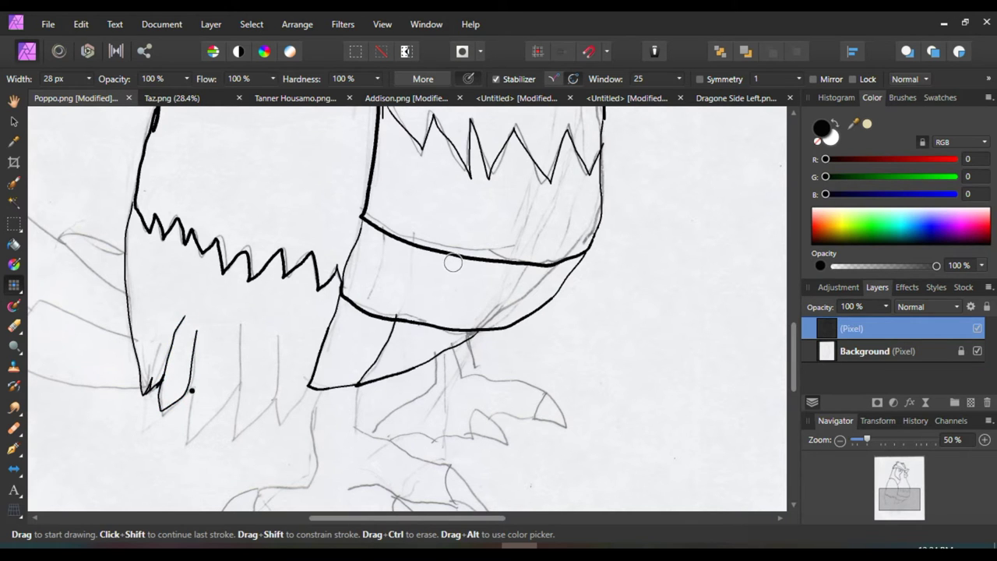
left_click_drag(190, 391, 188, 434)
scroll(453, 263, "up", 1)
scroll(452, 263, "down", 1)
key("ctrl+z")
mouse_move(240, 322)
left_mouse_down()
mouse_move(240, 392)
mouse_move(187, 437)
mouse_move(190, 387)
mouse_move(240, 387)
mouse_move(239, 435)
mouse_move(263, 416)
mouse_move(279, 392)
mouse_move(279, 331)
left_mouse_up()
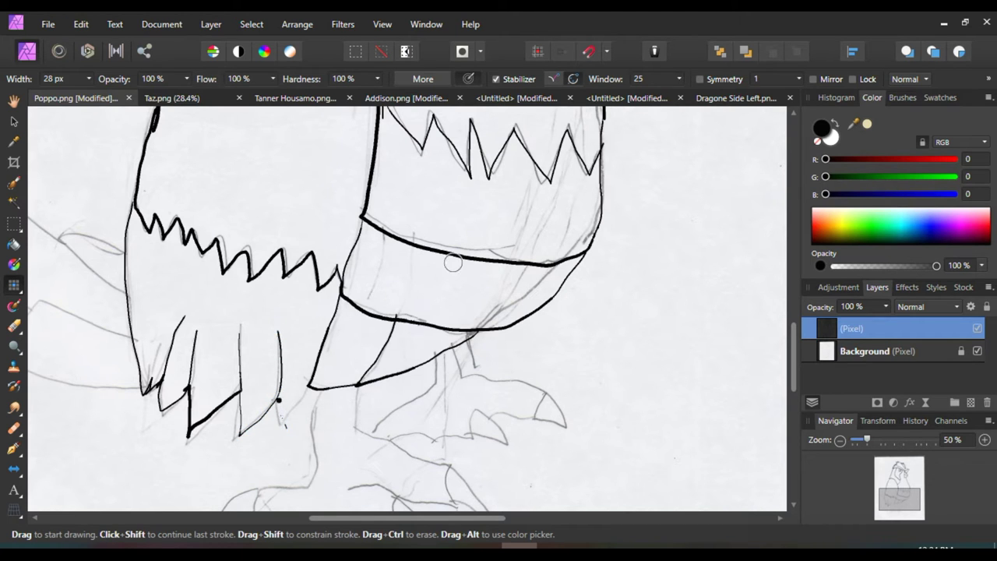
mouse_move(277, 396)
left_mouse_down()
mouse_move(284, 431)
mouse_move(309, 384)
mouse_move(283, 426)
mouse_move(271, 395)
mouse_move(288, 427)
left_mouse_up()
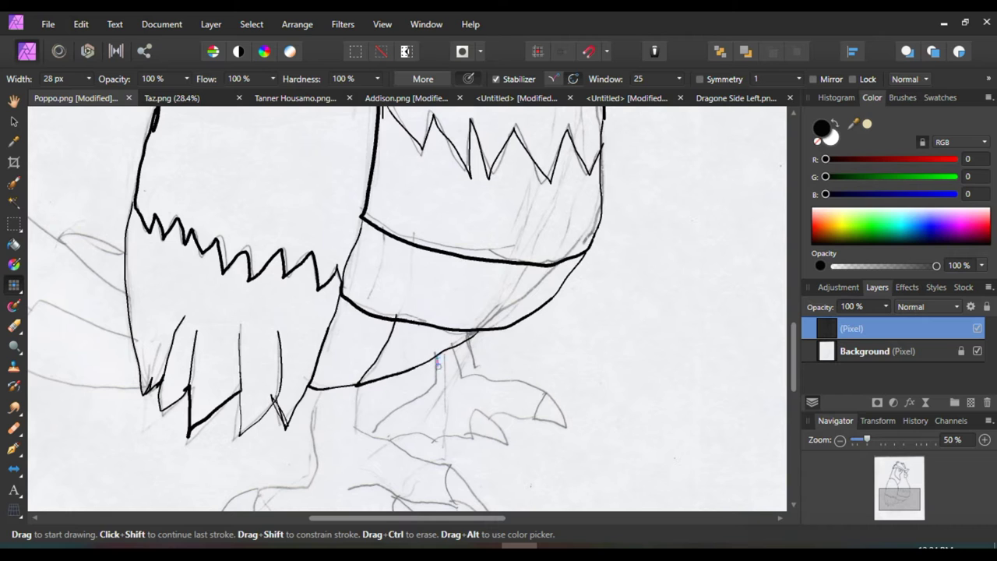
Step: Ink the far leg and its foot with toes and claws, following the pencil sketch under the belly
mouse_move(435, 354)
left_mouse_down()
mouse_move(434, 392)
mouse_move(373, 429)
left_mouse_up()
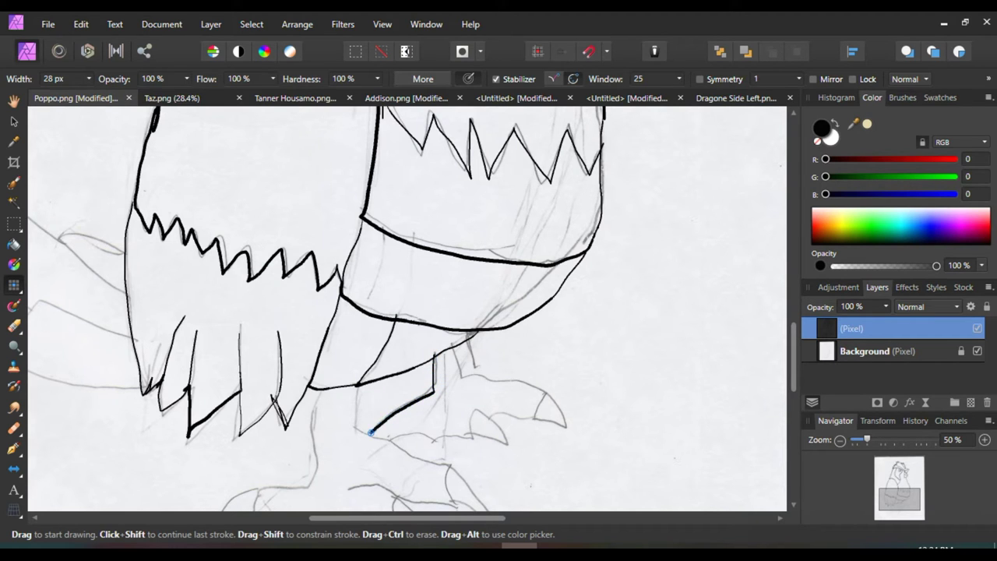
mouse_move(433, 439)
left_mouse_down()
mouse_move(476, 434)
mouse_move(478, 406)
mouse_move(507, 446)
mouse_move(471, 430)
mouse_move(496, 443)
mouse_move(486, 417)
mouse_move(534, 421)
mouse_move(486, 414)
mouse_move(534, 422)
mouse_move(544, 396)
mouse_move(560, 418)
left_mouse_up()
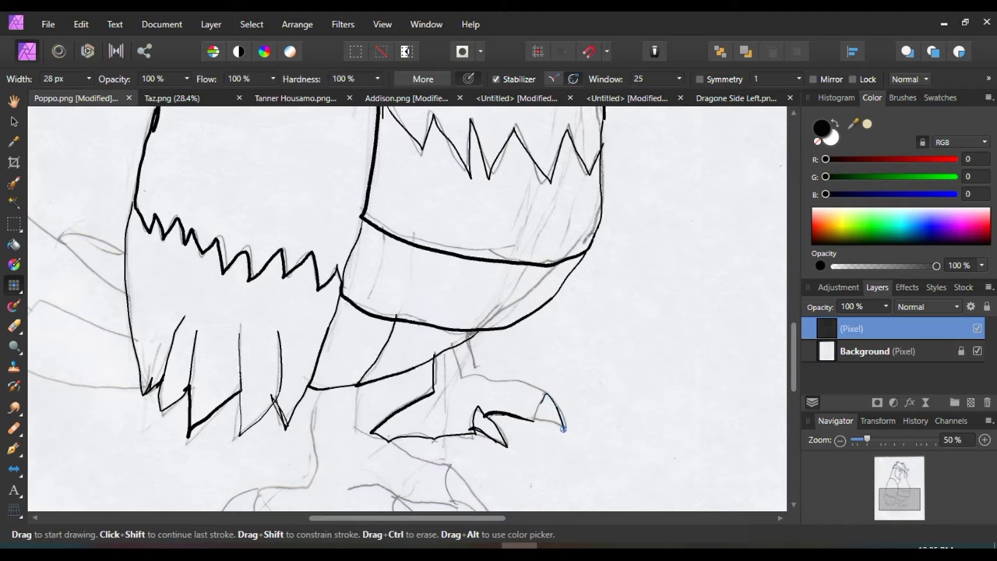
mouse_move(545, 391)
left_mouse_down()
mouse_move(476, 376)
mouse_move(452, 353)
left_mouse_up()
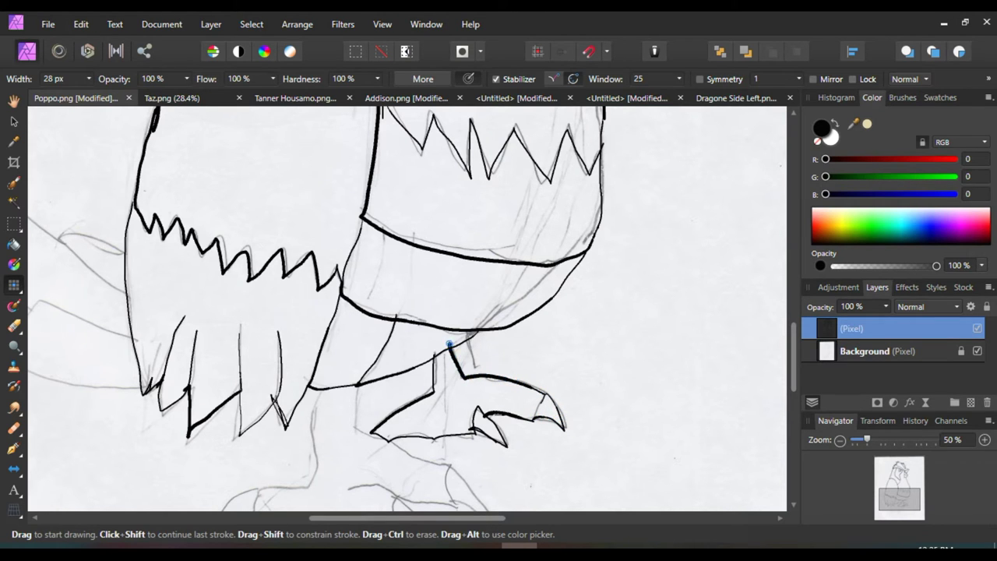
Step: Ink the blocky tail feathers extending behind the lower wing
scroll(526, 446, "down", 3)
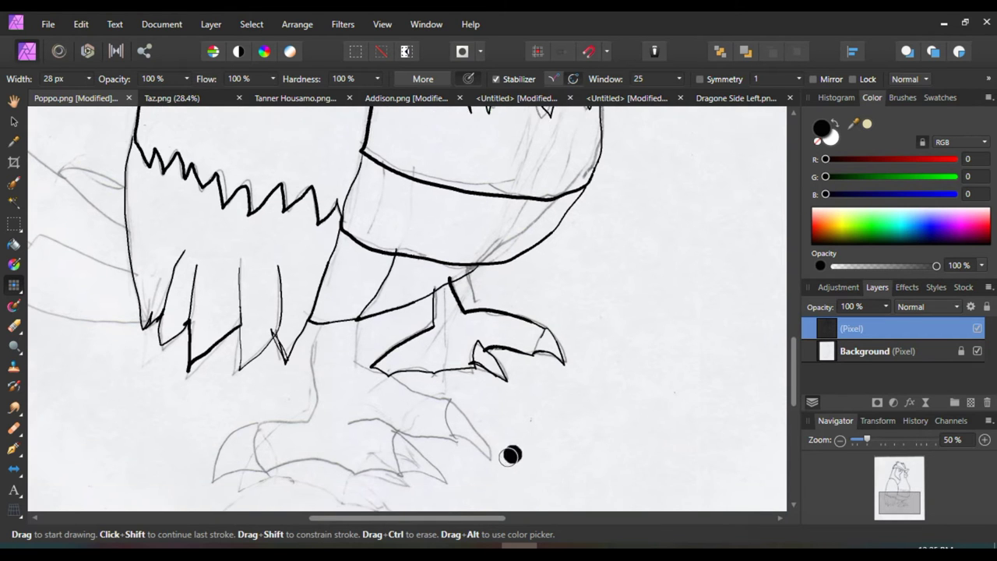
left_click_drag(442, 529, 395, 528)
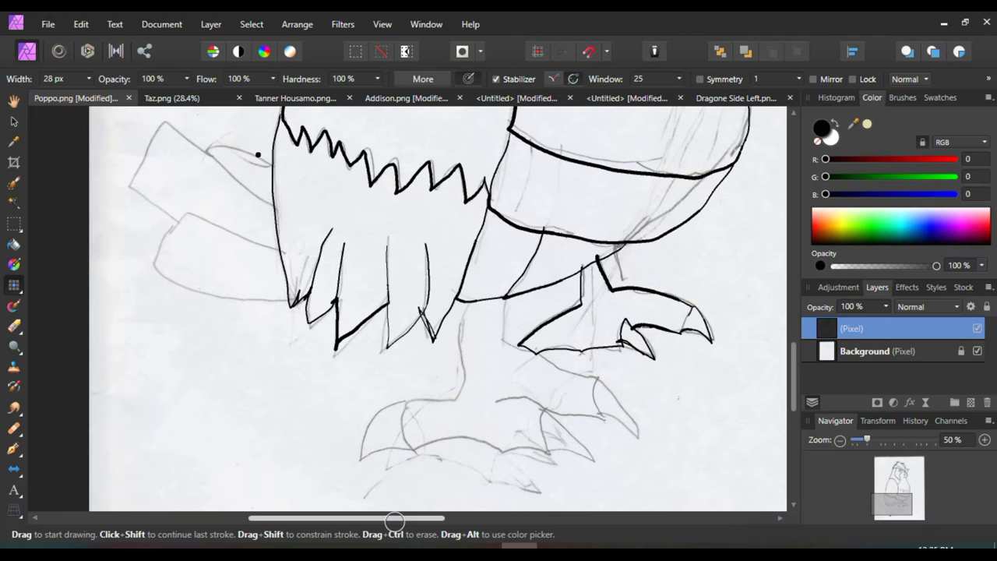
mouse_move(273, 165)
left_mouse_down()
mouse_move(236, 144)
mouse_move(215, 143)
mouse_move(210, 155)
mouse_move(285, 220)
left_mouse_up()
mouse_move(209, 150)
left_mouse_down()
mouse_move(165, 124)
mouse_move(123, 191)
mouse_move(173, 226)
mouse_move(199, 218)
mouse_move(284, 254)
left_mouse_up()
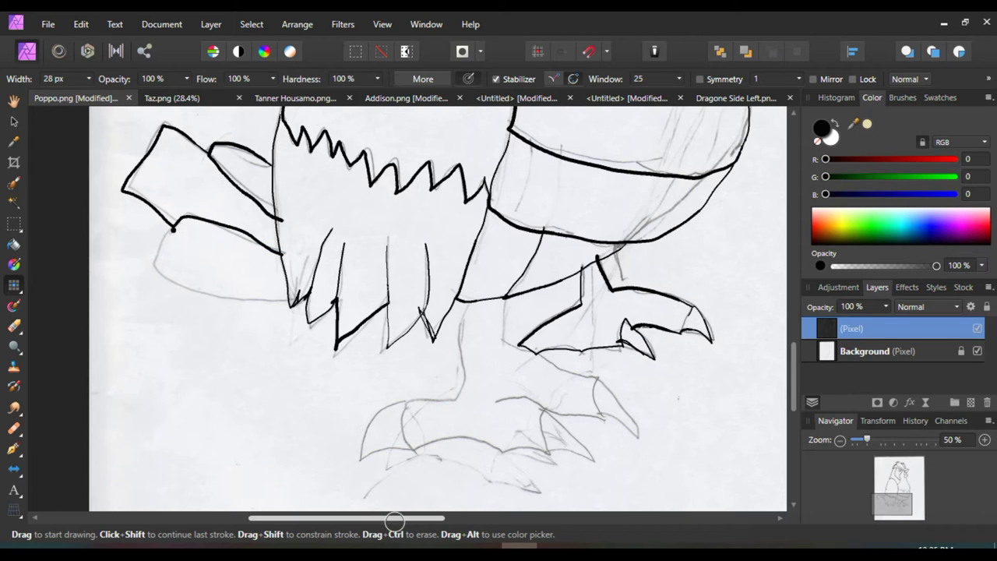
mouse_move(174, 223)
left_mouse_down()
mouse_move(154, 266)
mouse_move(199, 287)
mouse_move(299, 302)
left_mouse_up()
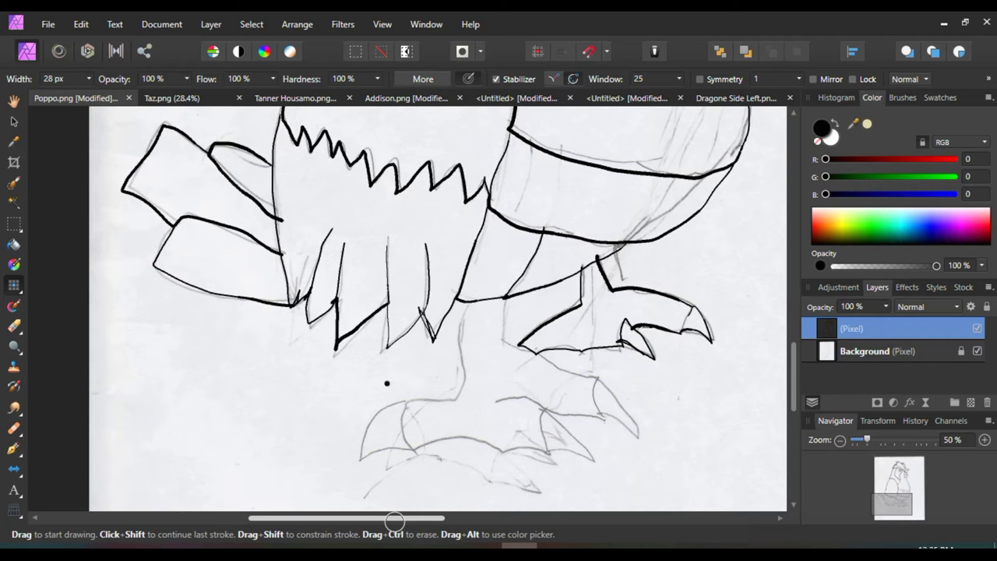
Step: Ink the near leg and its foot, including the front toes, the front claws and the rear claw
mouse_move(468, 304)
left_mouse_down()
mouse_move(457, 351)
mouse_move(463, 387)
mouse_move(446, 403)
mouse_move(412, 401)
mouse_move(415, 450)
mouse_move(482, 444)
left_mouse_up()
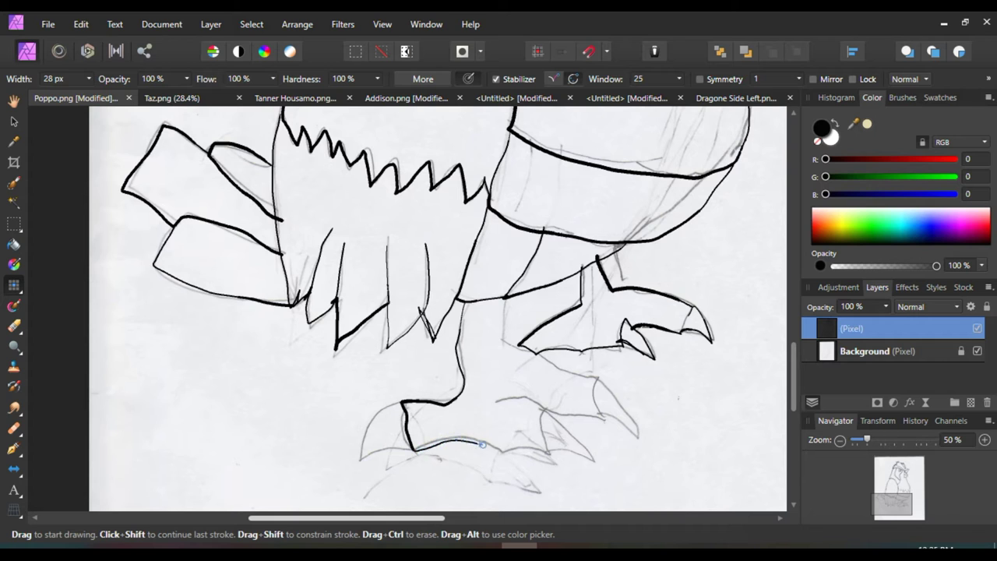
mouse_move(546, 453)
left_mouse_down()
mouse_move(543, 409)
mouse_move(497, 397)
left_mouse_up()
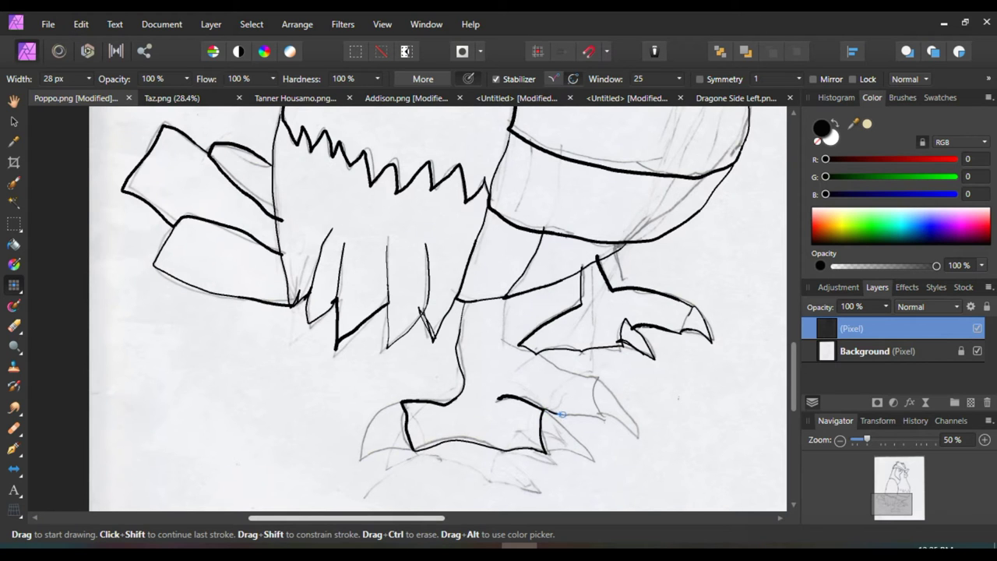
mouse_move(579, 419)
left_mouse_down()
mouse_move(603, 420)
mouse_move(597, 380)
mouse_move(500, 342)
mouse_move(500, 295)
left_mouse_up()
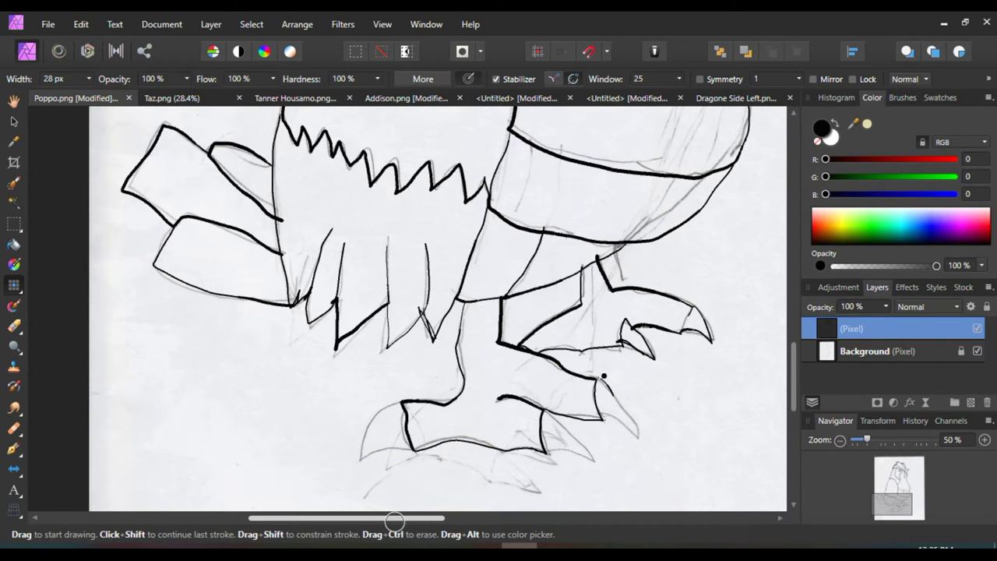
mouse_move(599, 380)
left_mouse_down()
mouse_move(635, 435)
mouse_move(605, 416)
mouse_move(535, 404)
mouse_move(591, 461)
mouse_move(542, 451)
left_mouse_up()
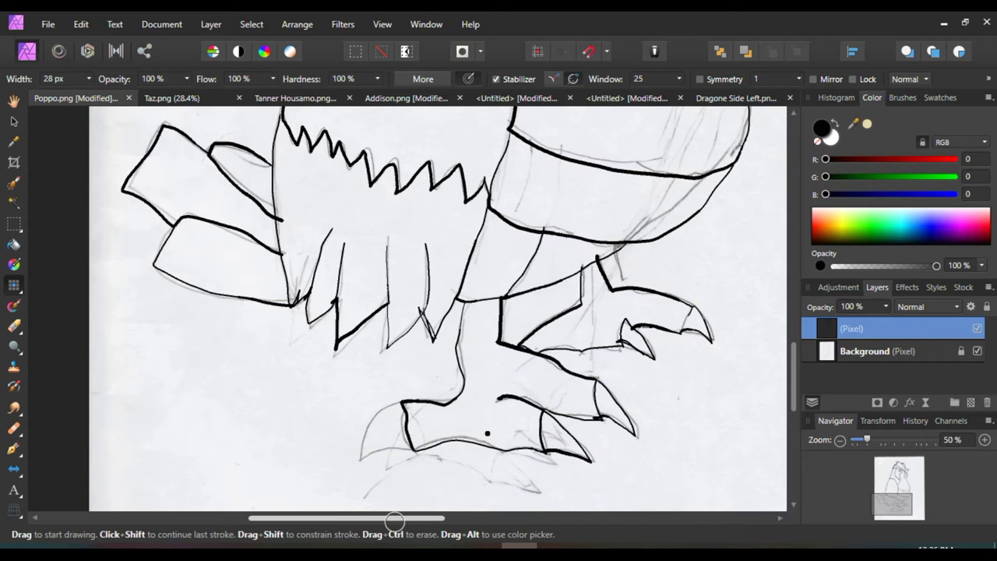
mouse_move(413, 449)
left_mouse_down()
mouse_move(363, 460)
mouse_move(385, 414)
mouse_move(406, 402)
left_mouse_up()
scroll(566, 303, "up", 10)
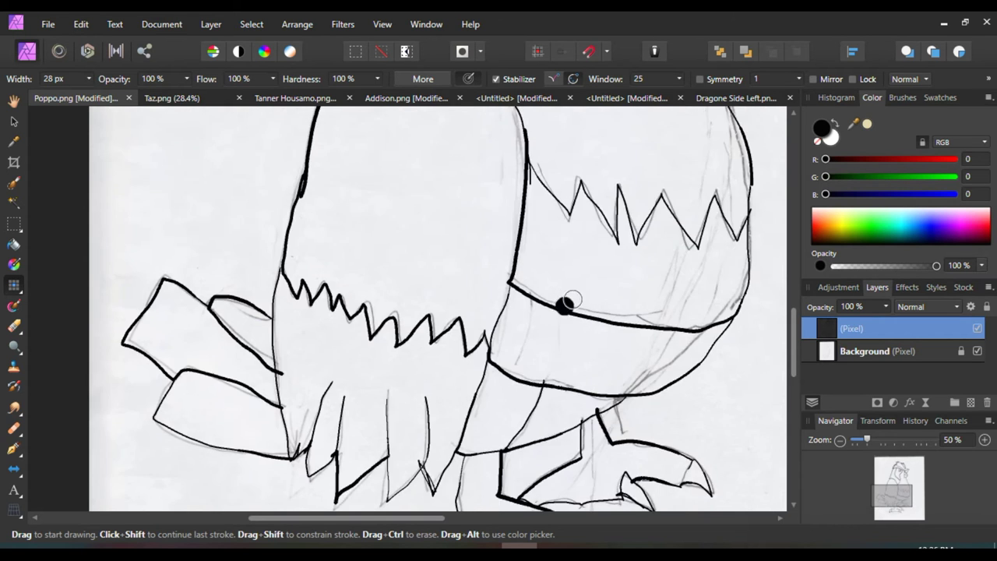
scroll(625, 252, "up", 3)
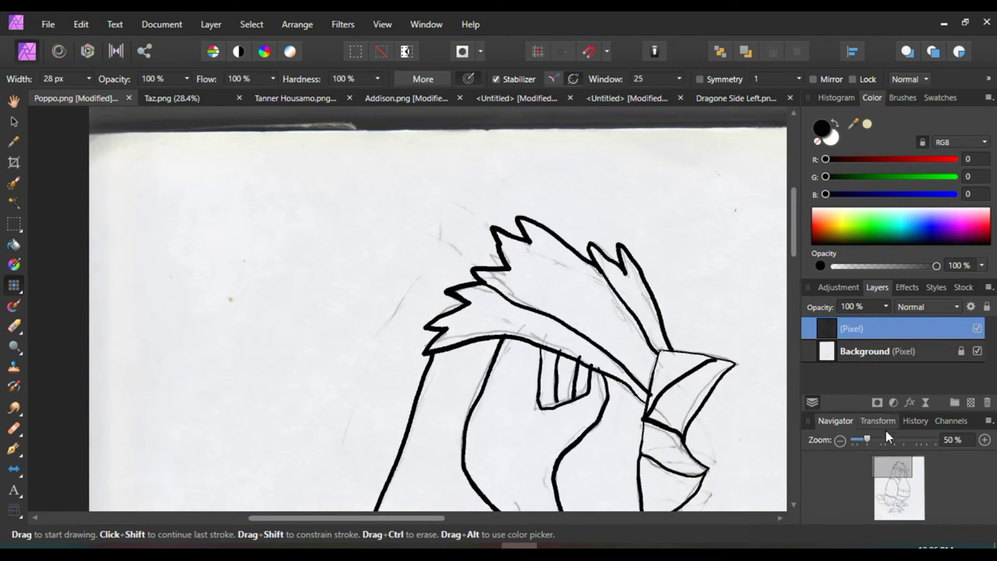
Step: Flood-fill the upper wing and the back of the neck with the sampled brown (RGB 186, 104, 50)
left_click(841, 441)
scroll(583, 350, "down", 5)
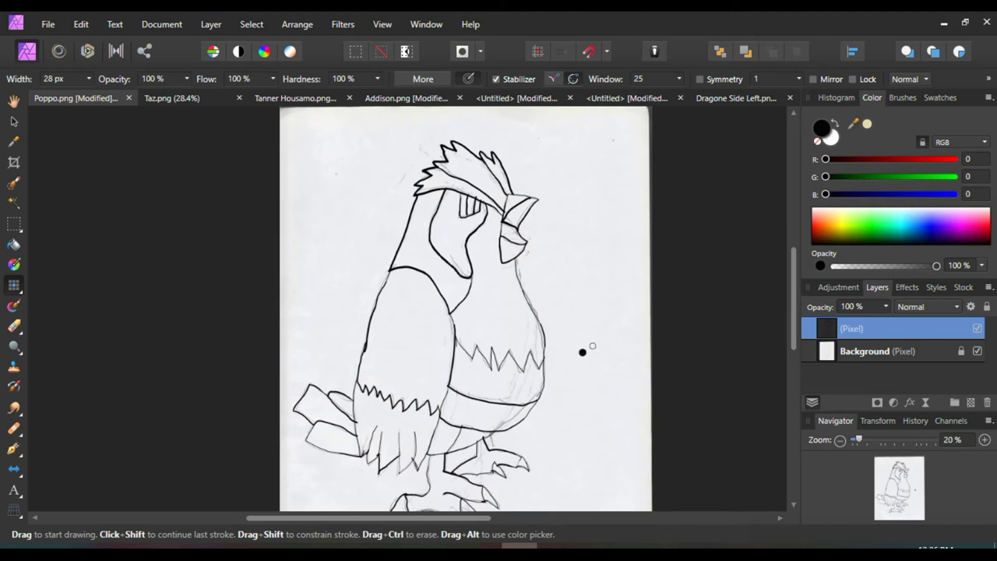
key("g")
key("x")
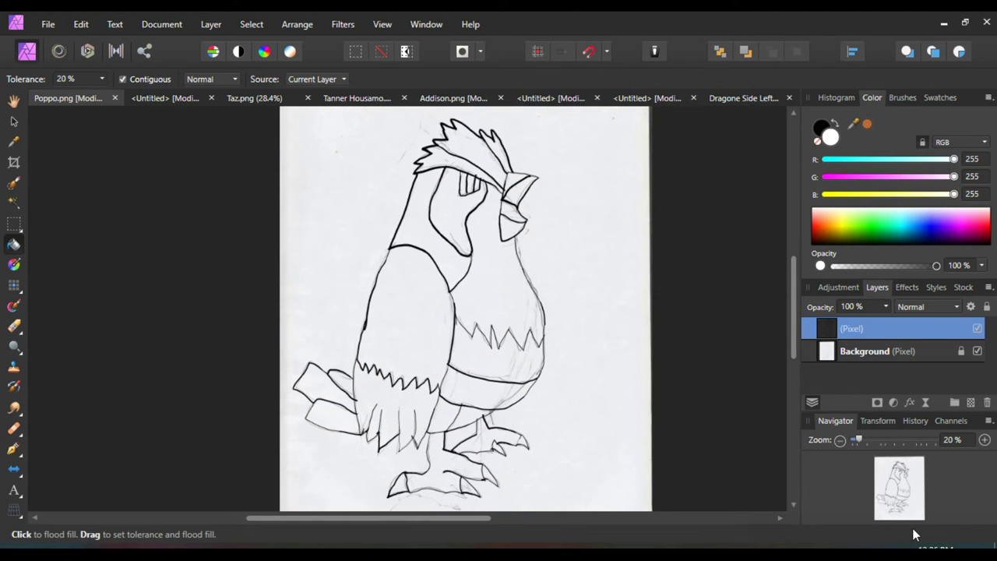
left_click(866, 125)
left_click(413, 296)
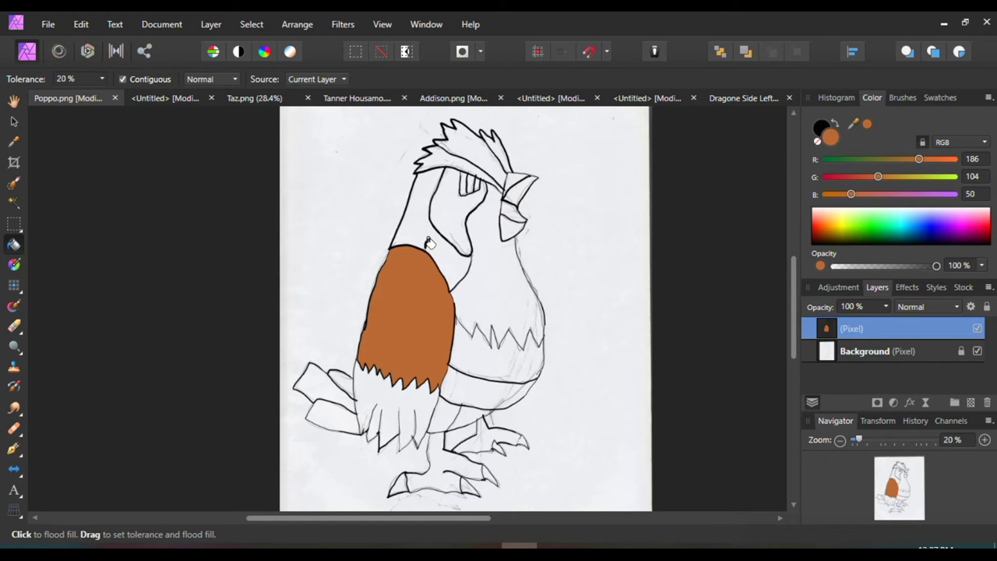
left_click(427, 243)
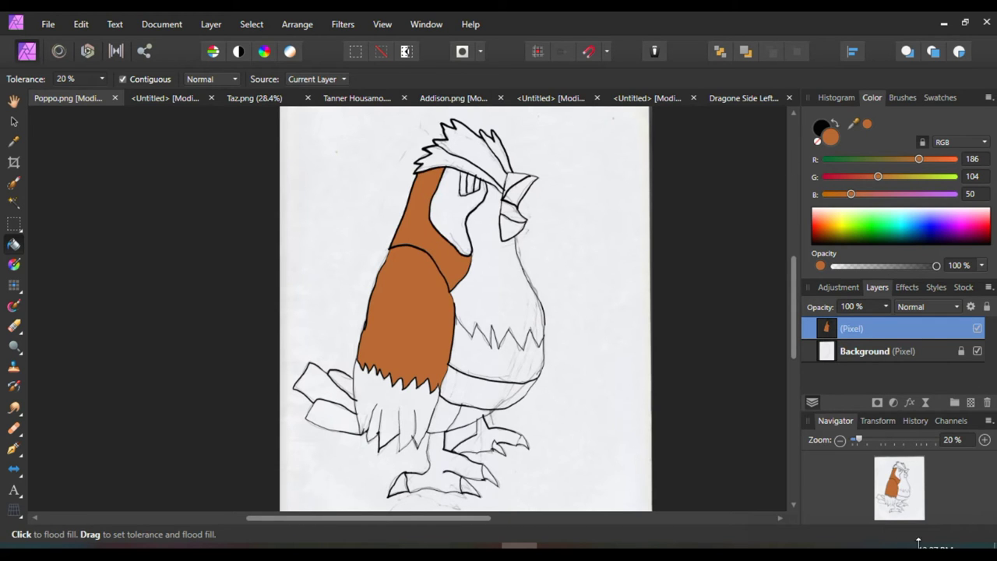
Step: Flood-fill the crown of the head and the three tail feathers with the same brown
left_click(469, 138)
left_click(327, 411)
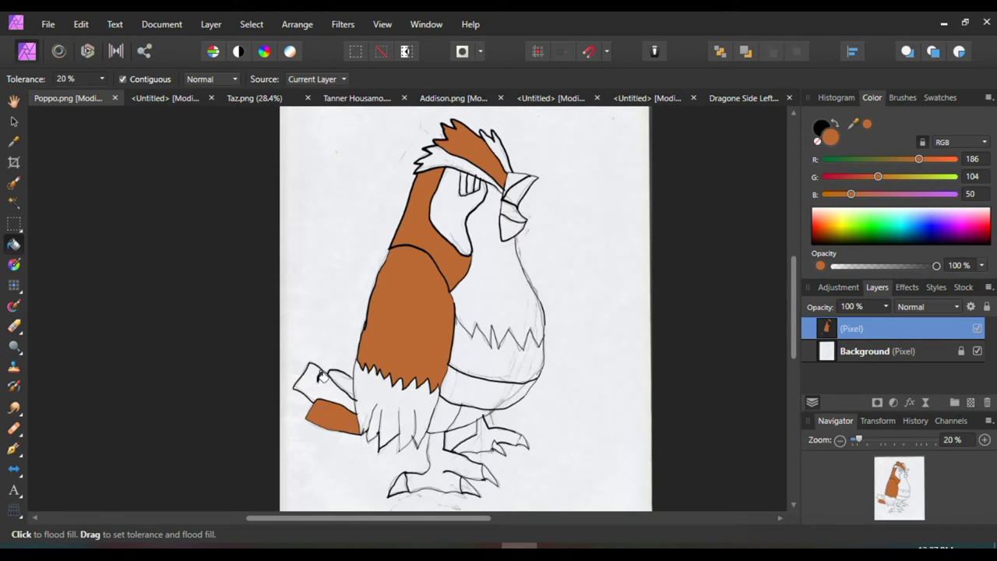
left_click(322, 378)
left_click(343, 382)
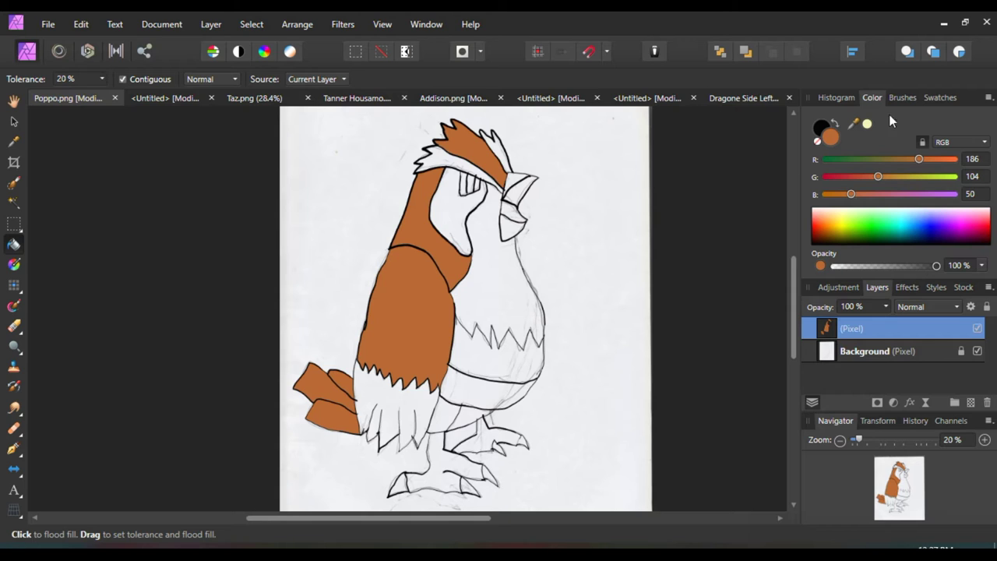
Step: Flood-fill the throat, both chest sections, the brow band, the far crest tuft and the thigh with pale yellow (RGB 242, 242, 185)
left_click(868, 125)
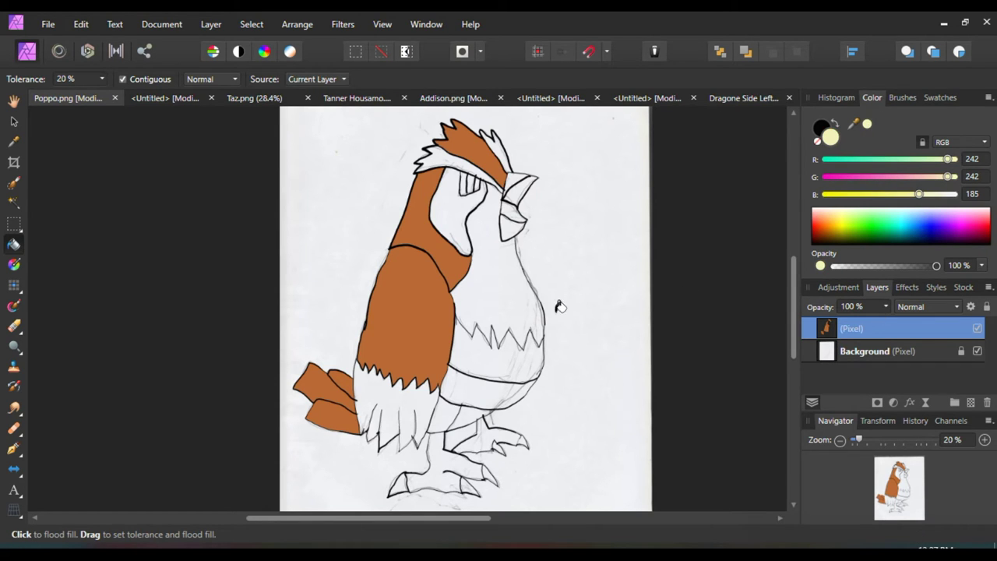
left_click(481, 279)
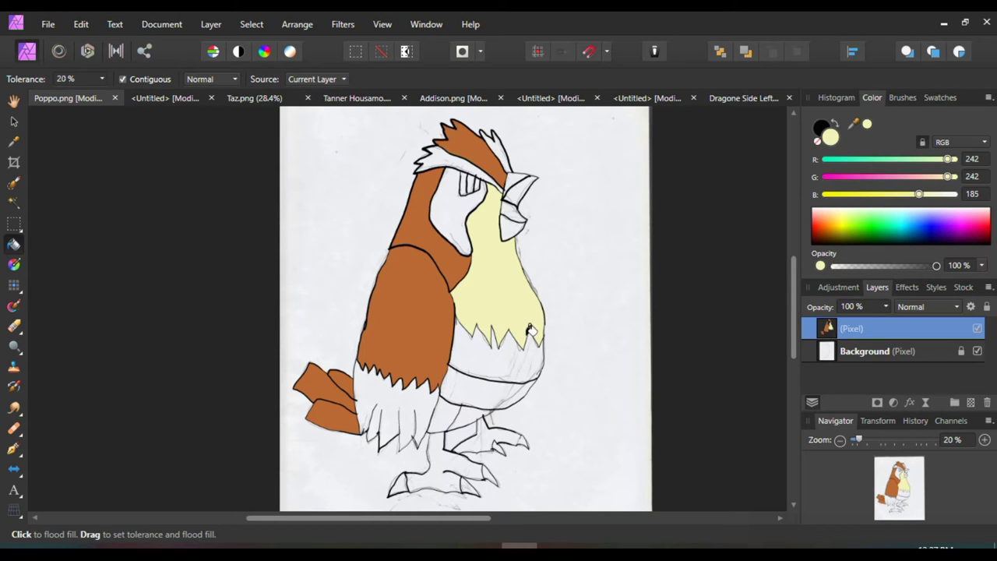
left_click(472, 158)
left_click(496, 143)
left_click(503, 355)
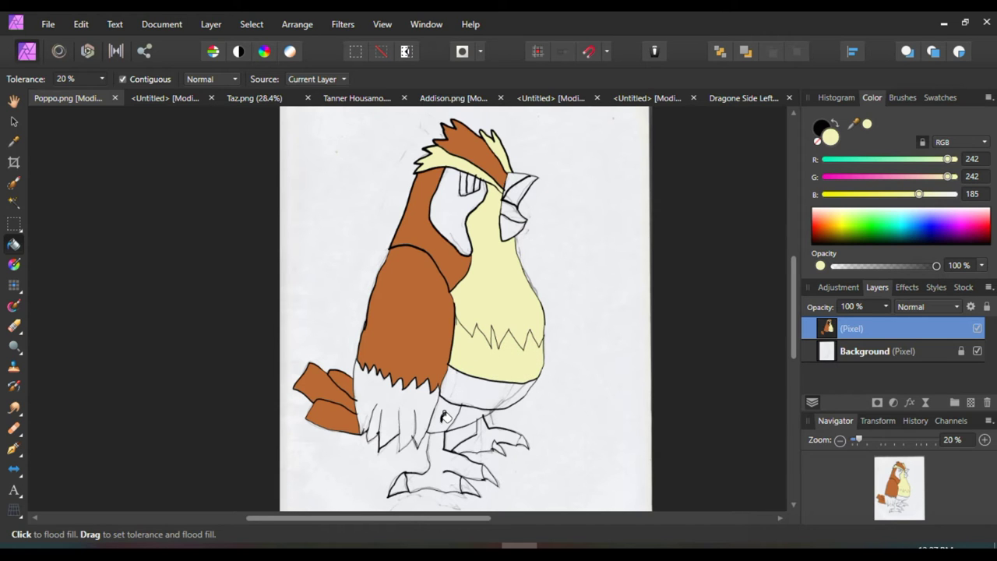
Step: Try to flood-fill the lower wing feathers with pale yellow and undo the spilling fills
left_click(409, 399)
key("ctrl+z")
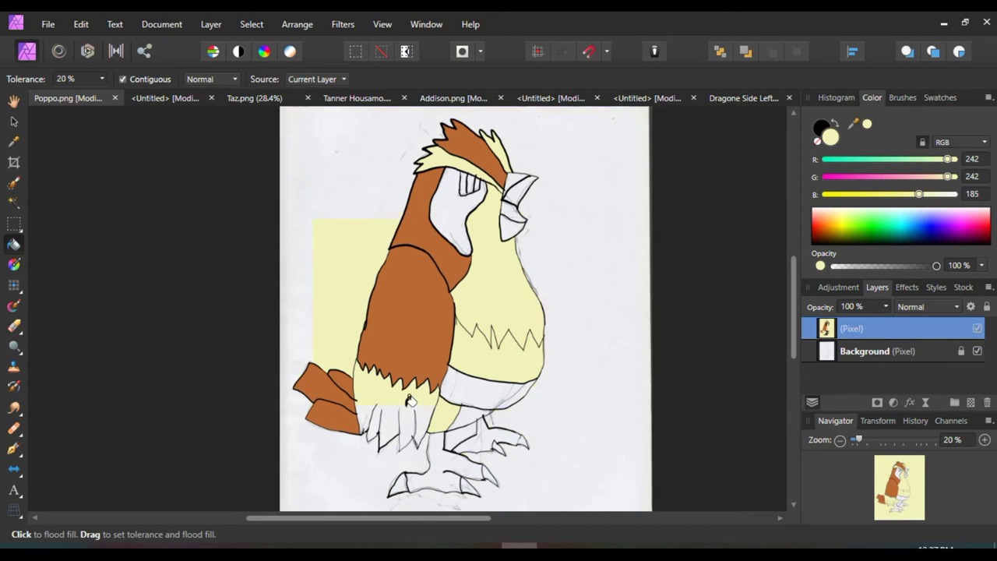
left_click(409, 399)
key("ctrl+z")
scroll(427, 412, "up", 5)
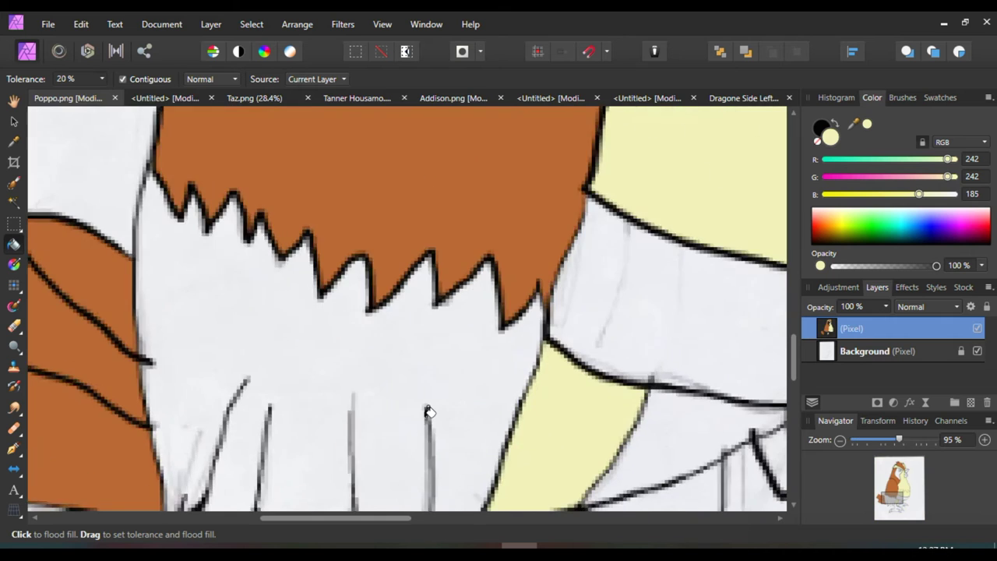
scroll(428, 411, "down", 3)
scroll(387, 396, "up", 2)
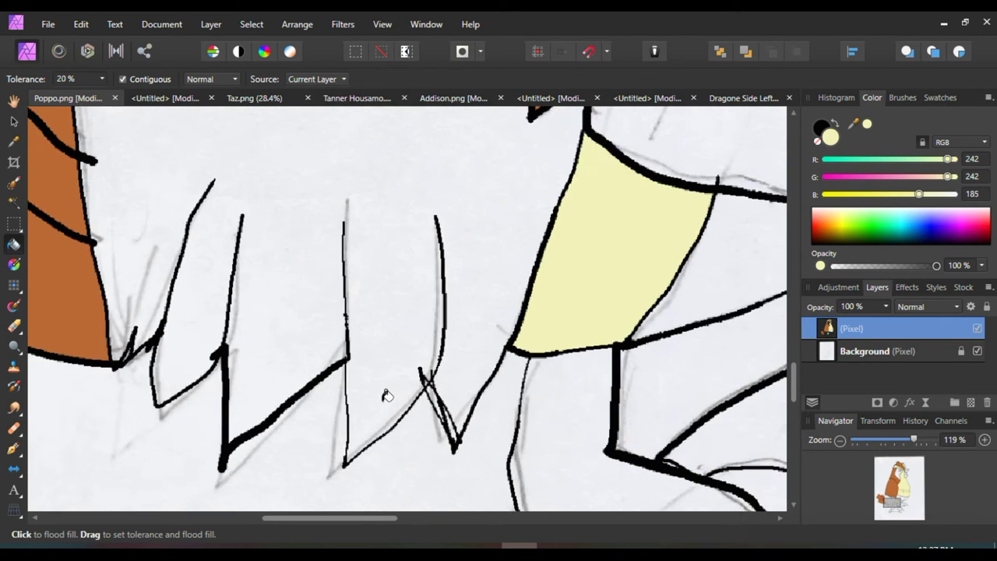
scroll(388, 396, "up", 2)
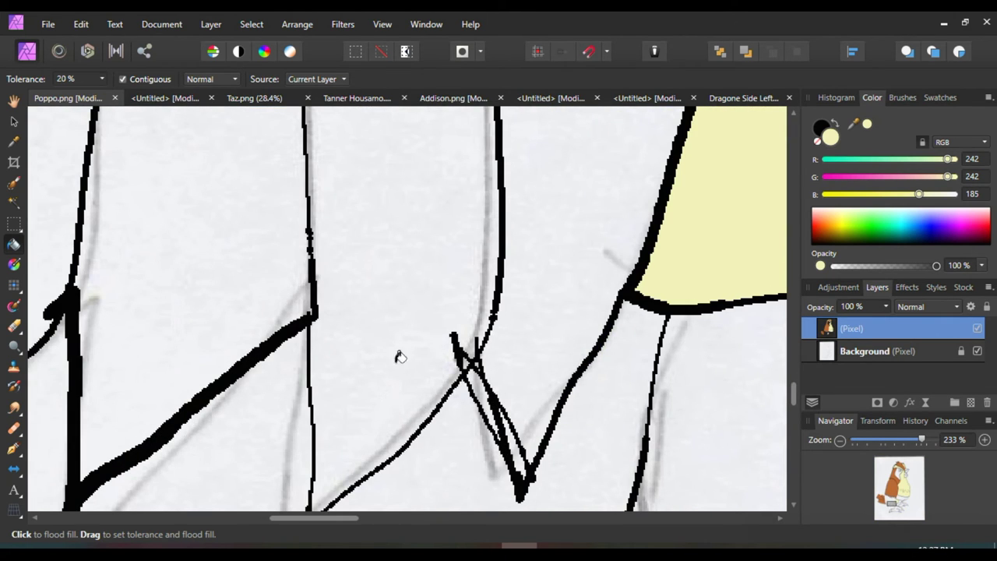
left_click(384, 262)
key("ctrl+z")
Step: Close the gap in the lower wing's outline with black pixels and flood-fill the lower wing feathers pale yellow
scroll(384, 262, "down", 2)
scroll(384, 263, "up", 3)
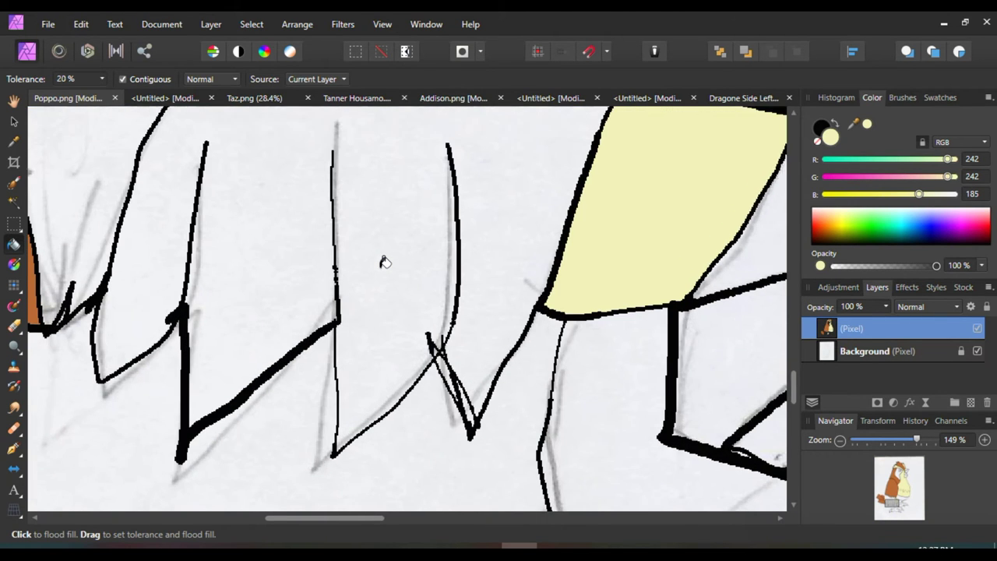
scroll(420, 284, "up", 4)
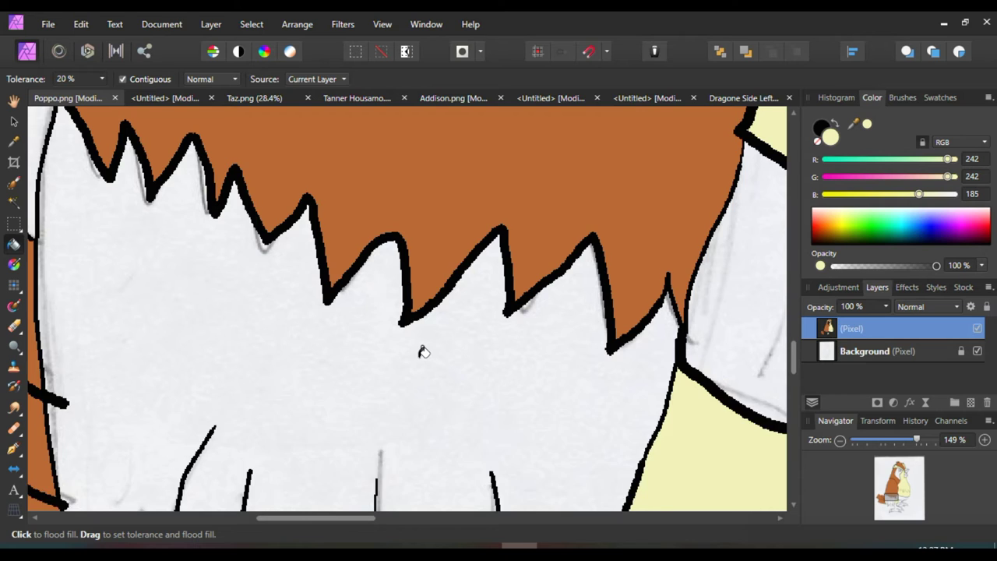
scroll(419, 350, "up", 3)
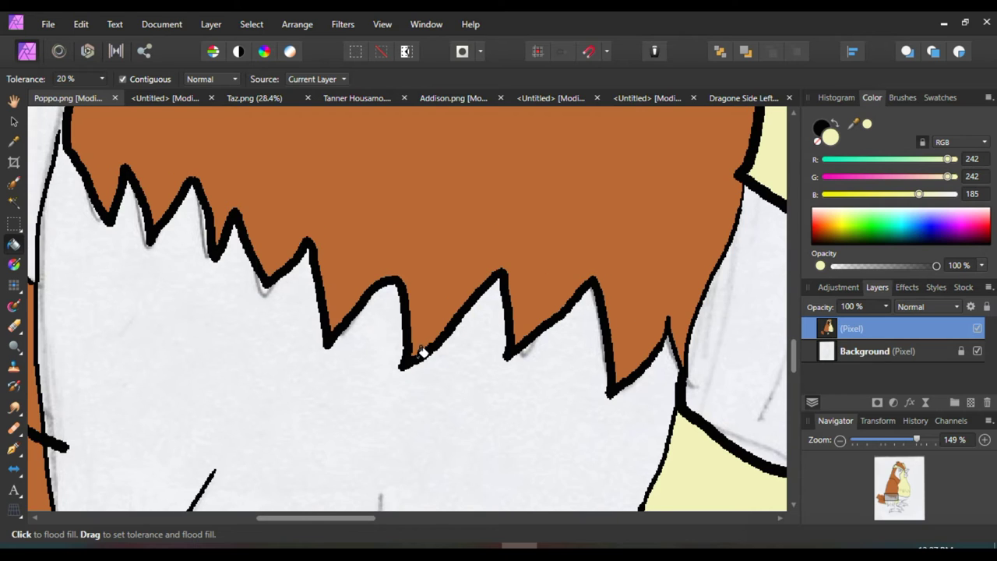
left_click(12, 285)
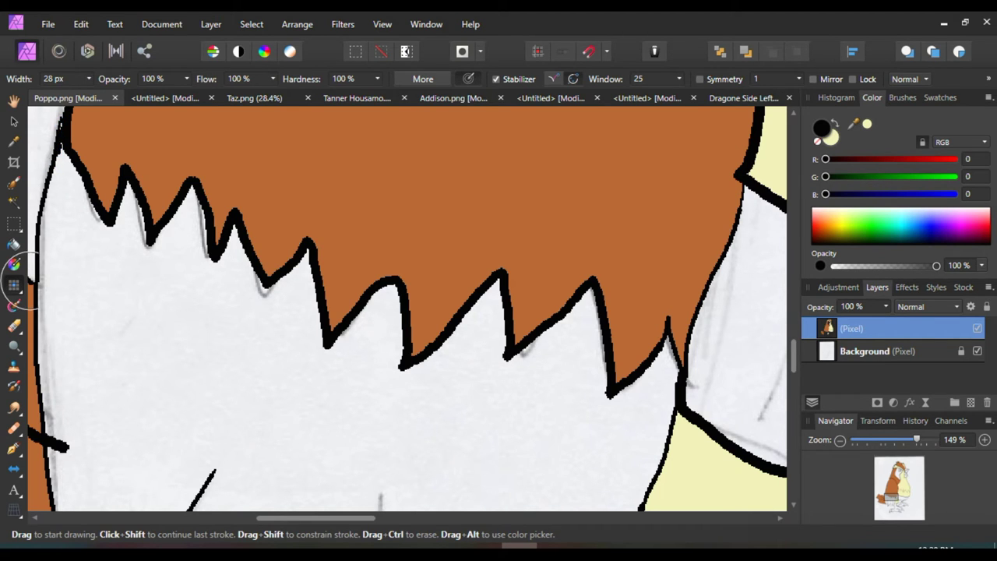
left_click(13, 243)
left_click(186, 334)
scroll(213, 338, "down", 5)
Step: Fill the small leftover slivers between the crossing lines at the lower wing's feather tips with pale yellow
scroll(419, 353, "up", 5)
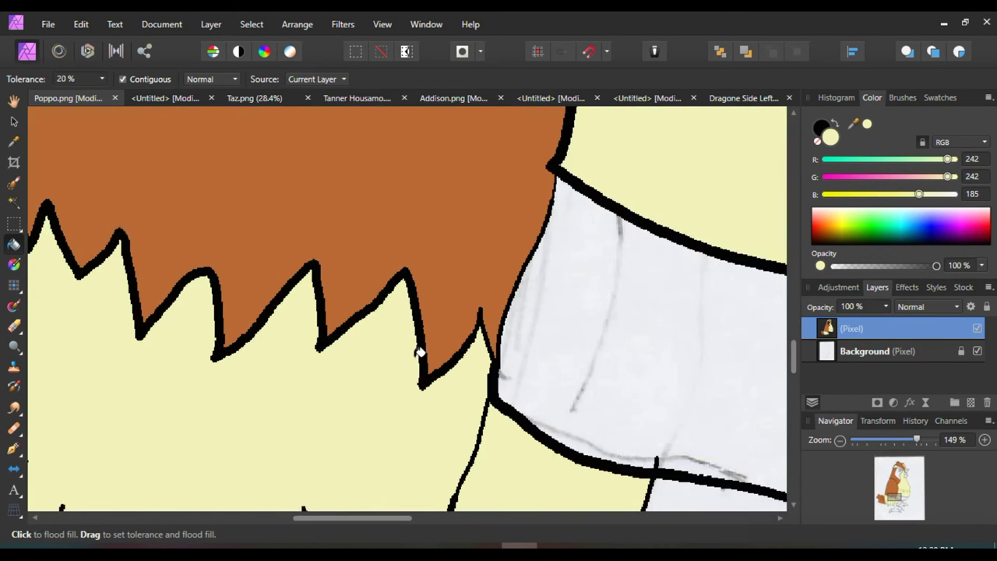
scroll(419, 353, "up", 7)
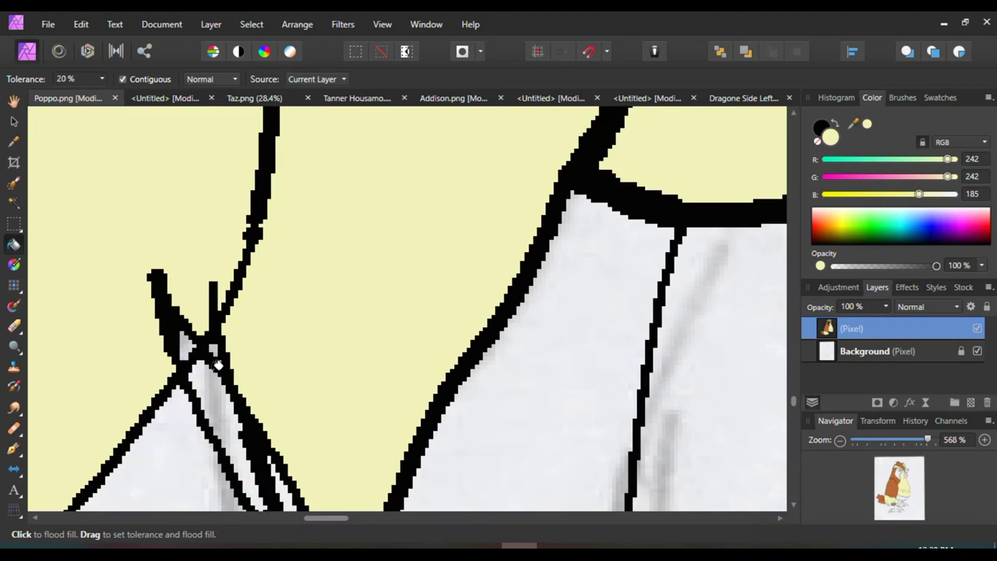
scroll(218, 364, "down", 2)
scroll(232, 335, "down", 3)
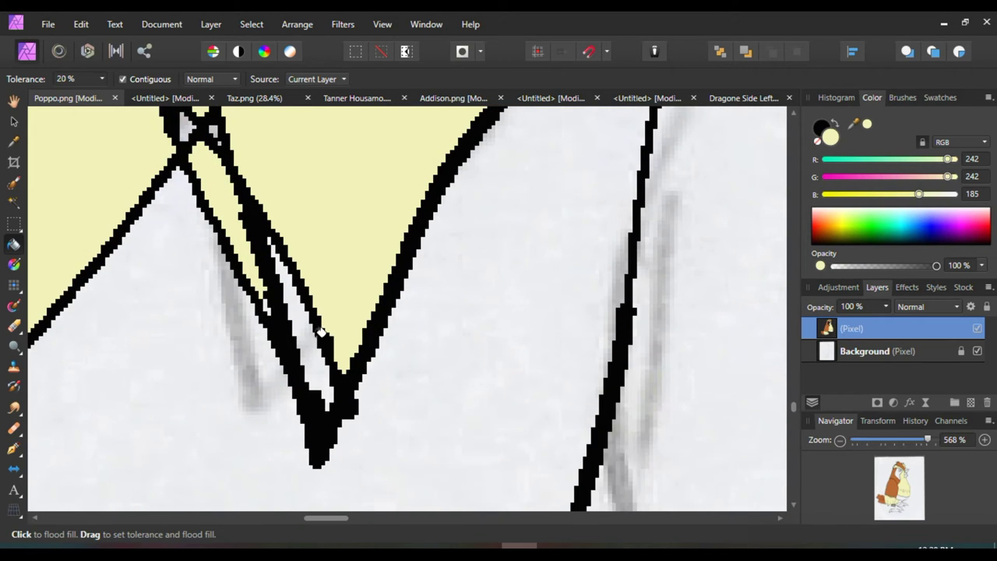
scroll(297, 329, "up", 3)
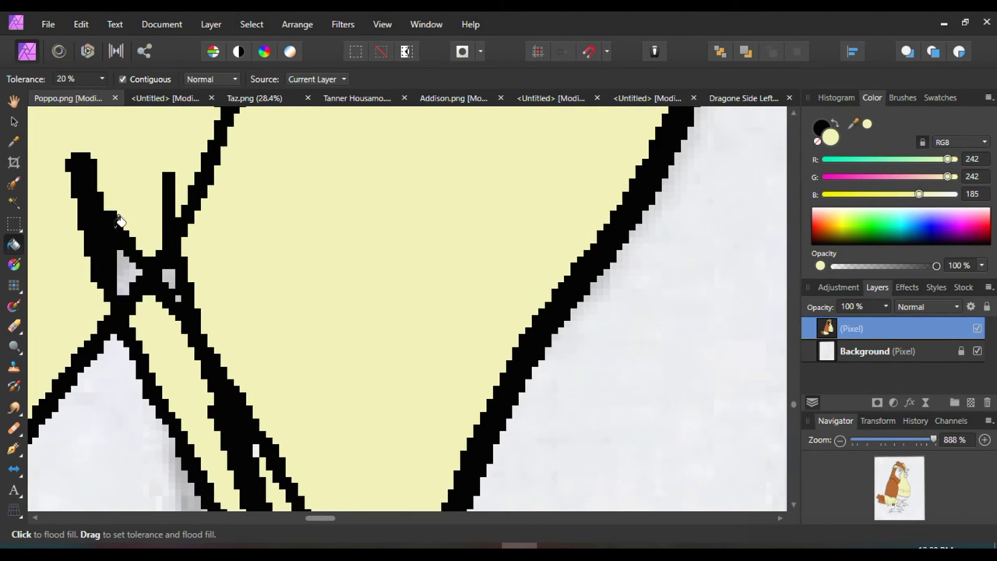
scroll(312, 229, "down", 10)
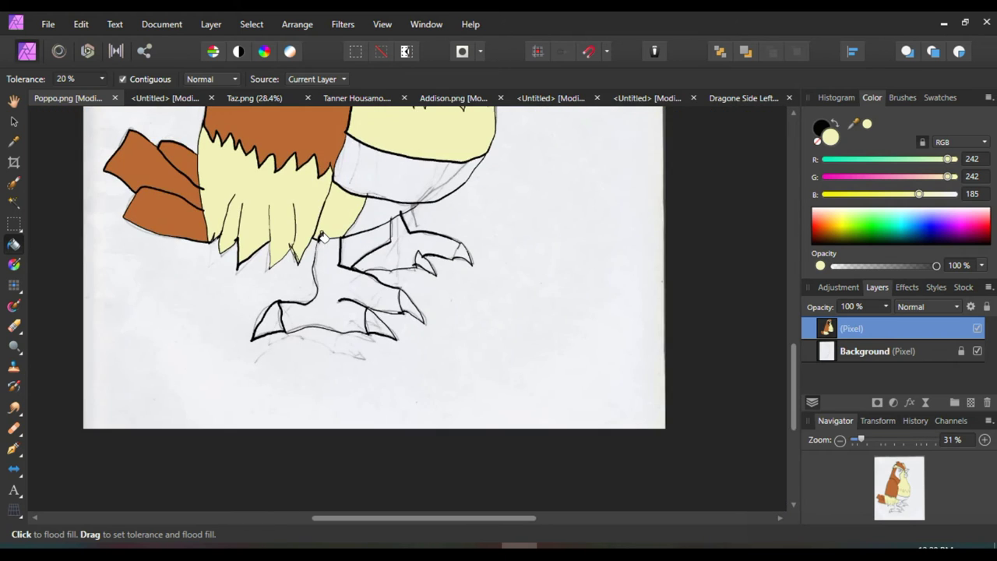
Step: Flood-fill both legs and feet with the sampled pink (RGB 218, 147, 192)
scroll(321, 237, "up", 6)
scroll(556, 285, "down", 3)
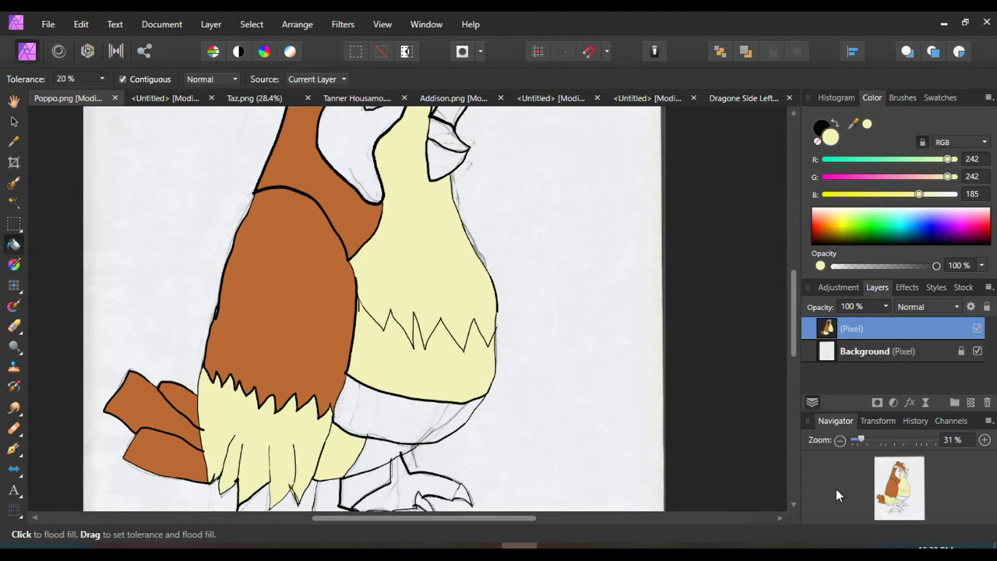
left_click(869, 122)
scroll(330, 353, "down", 3)
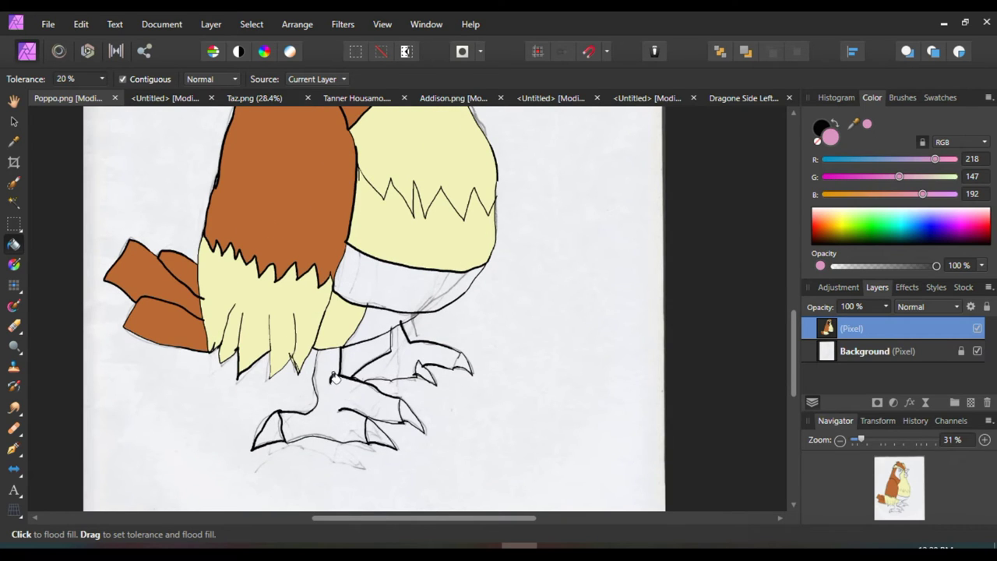
left_click(333, 379)
left_click(407, 348)
Step: Flood-fill both parts of the upper beak and the lower beak with the same pink
scroll(403, 331, "up", 5)
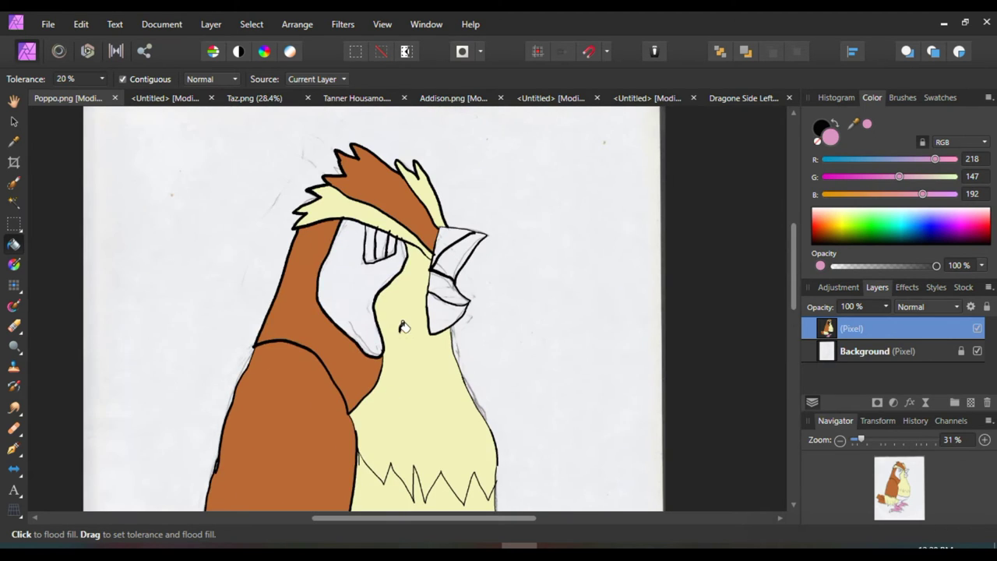
left_click(455, 241)
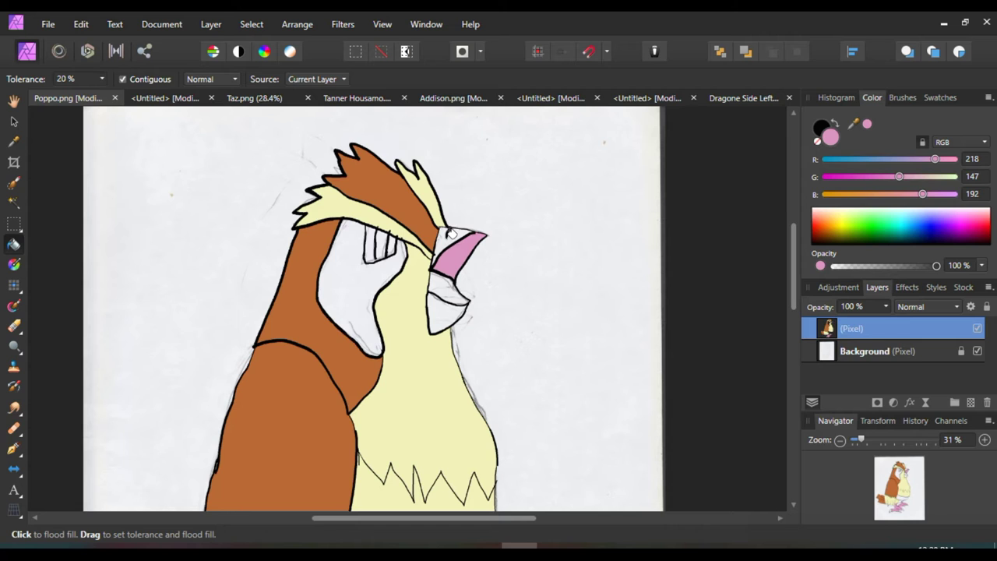
left_click(449, 232)
left_click(444, 308)
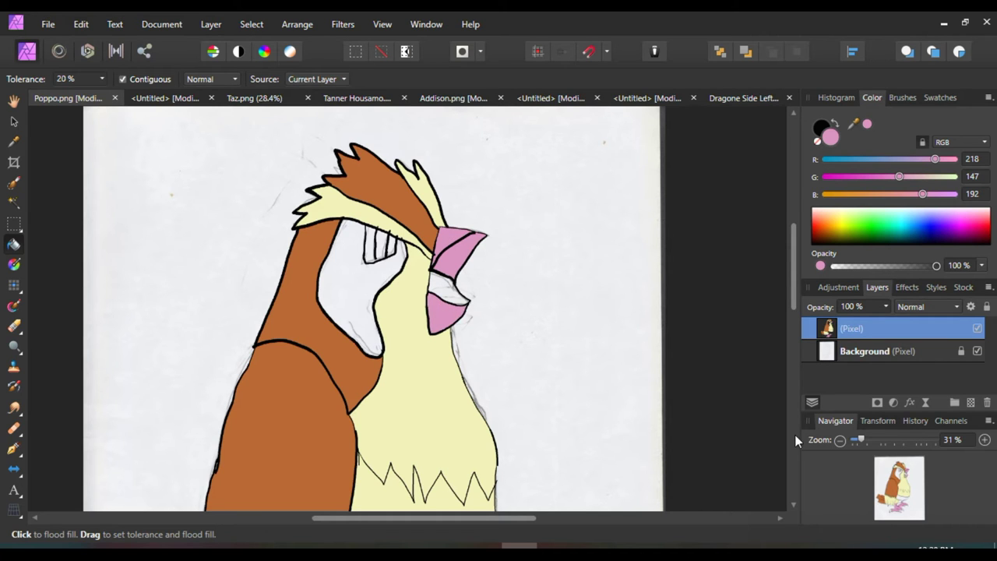
Step: Flood-fill the inside of the open beak with the sampled salmon colour (RGB 224, 129, 129)
left_click_drag(919, 519, 928, 519)
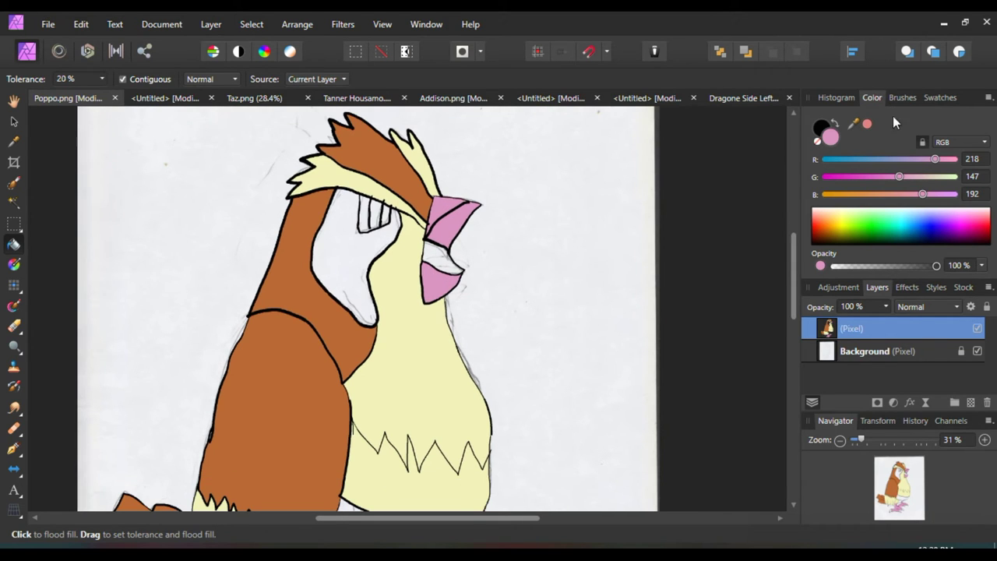
left_click(867, 123)
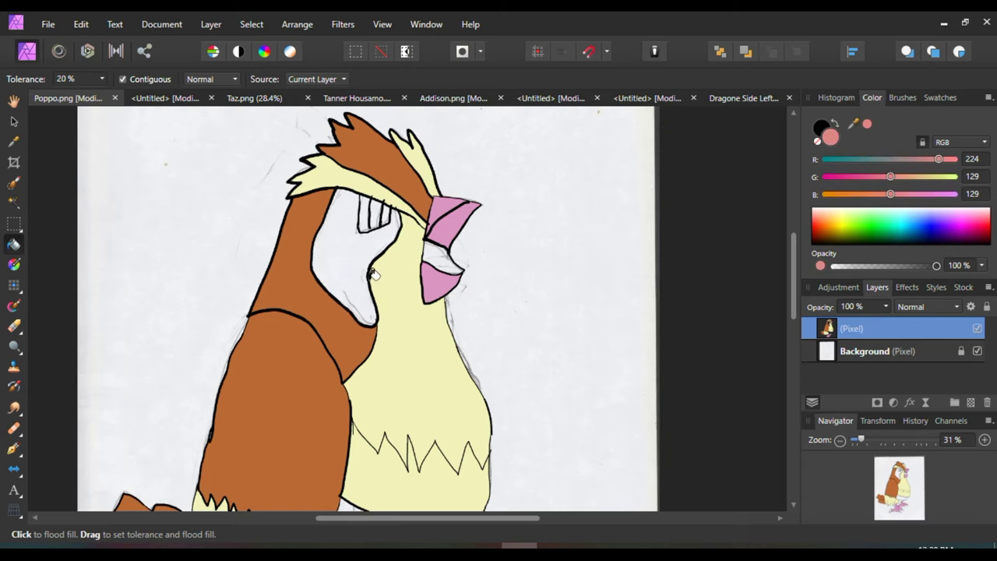
left_click(446, 248)
Step: Set the fill colour to white (RGB 255, 255, 255) and flood-fill the enclosed claws on both feet
scroll(441, 245, "down", 8)
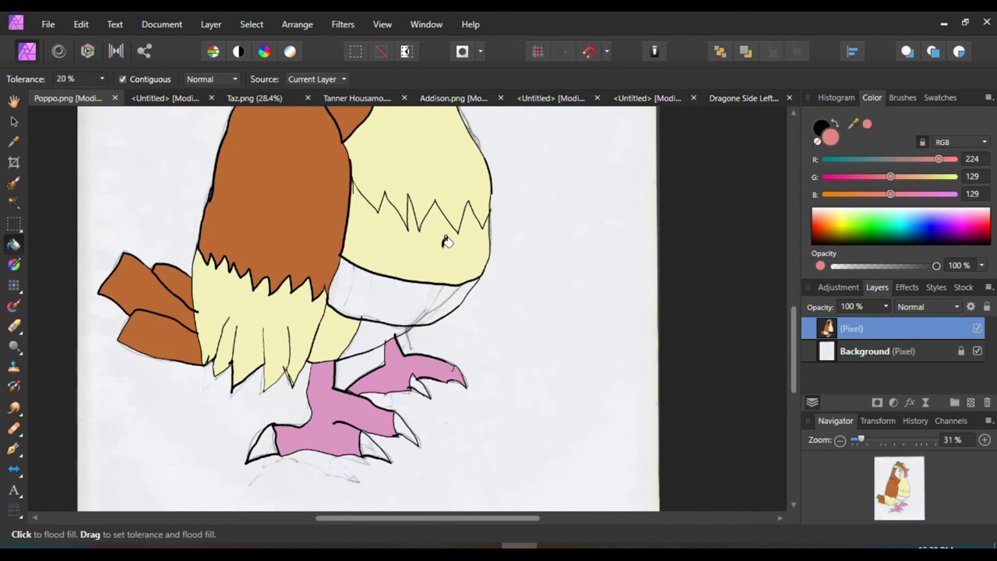
scroll(436, 240, "up", 8)
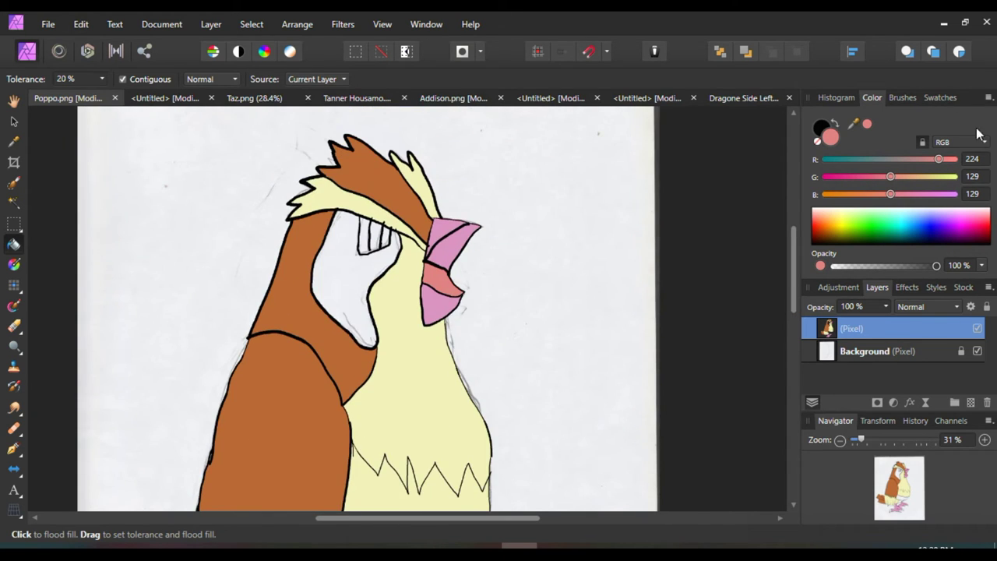
left_click_drag(935, 223, 920, 204)
scroll(612, 310, "down", 10)
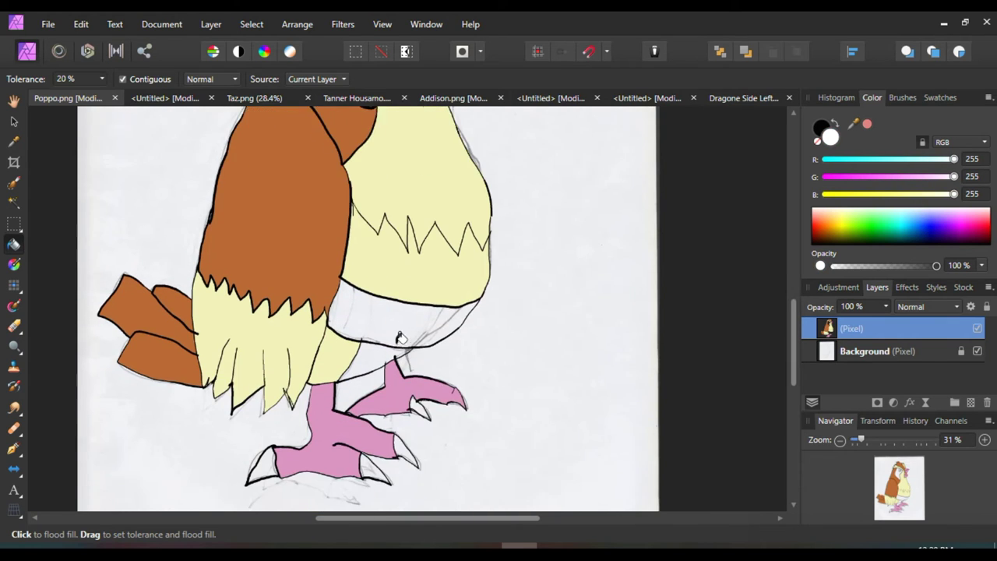
left_click(372, 355)
left_click(268, 354)
left_click(411, 337)
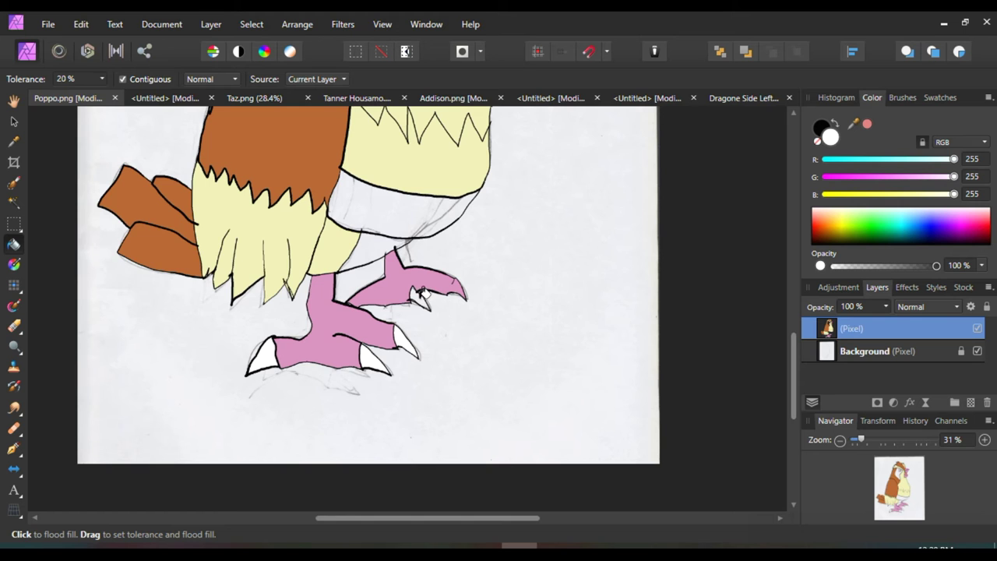
Step: Complete the black line across the far foot's front toe with the Pixel tool to separate the claw from the toe
scroll(496, 296, "up", 5)
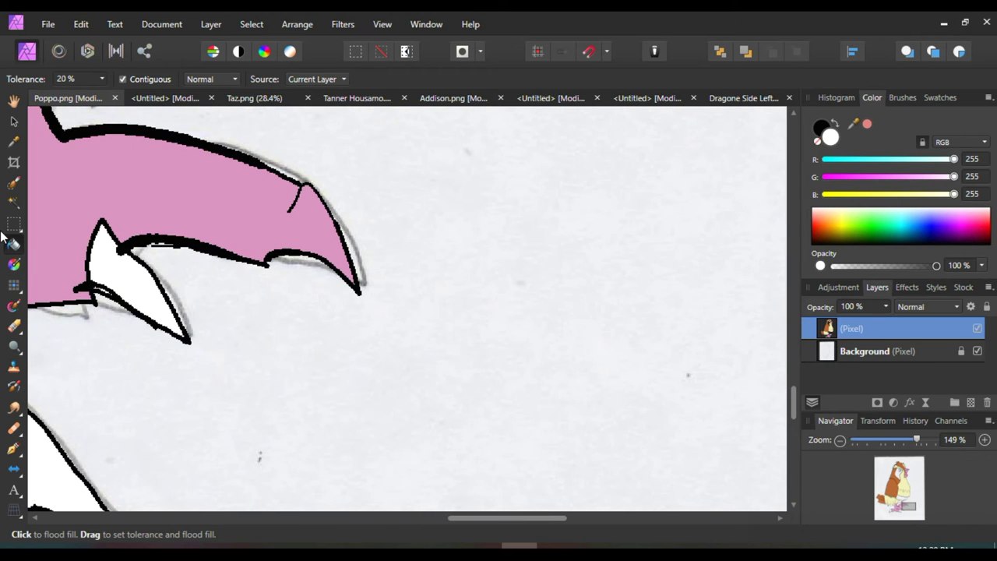
left_click(13, 285)
key("x")
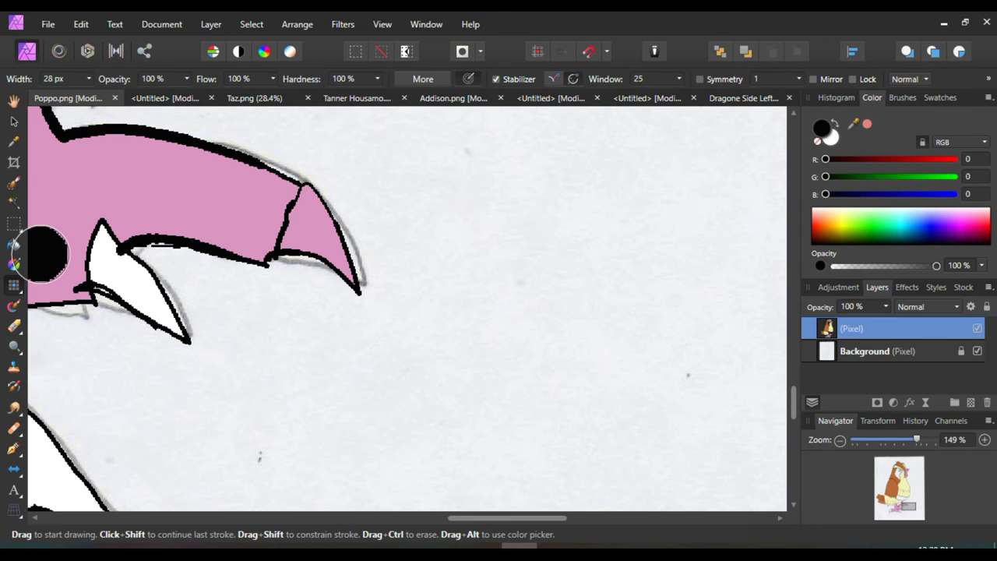
Step: Flood-fill the claw on the far foot's front toe with white (RGB 255, 255, 255)
left_click(14, 244)
key("x")
left_click(310, 217)
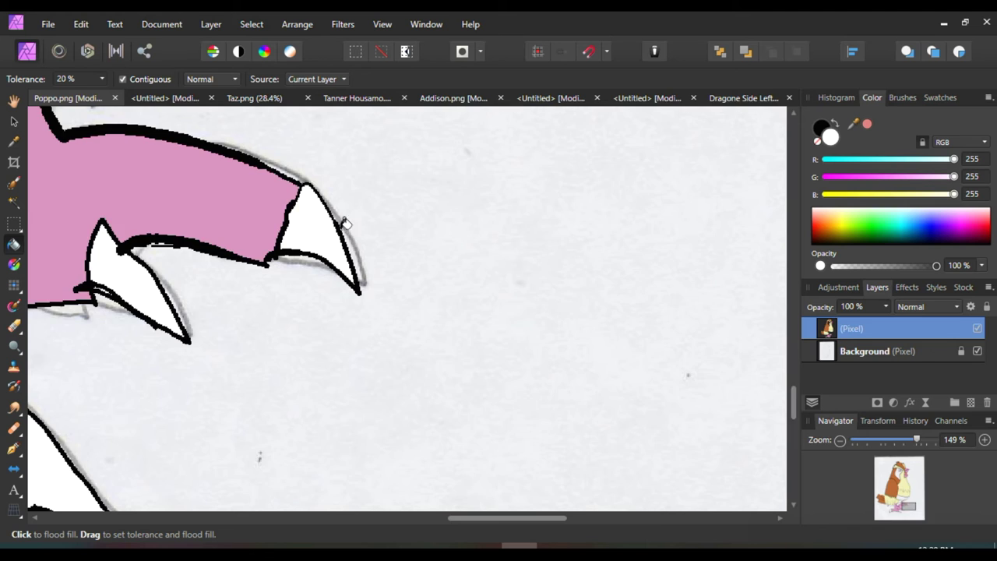
Step: Flood-fill the mask-shaped patch around the eye with dark grey (RGB 68, 66, 76)
scroll(369, 241, "down", 5)
scroll(454, 295, "up", 3)
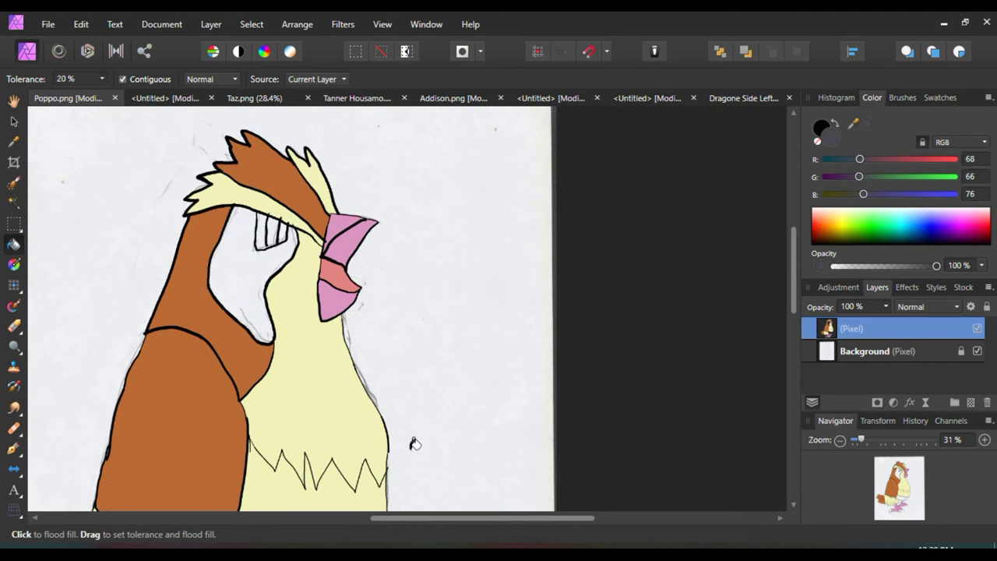
left_click(240, 284)
scroll(243, 281, "up", 5)
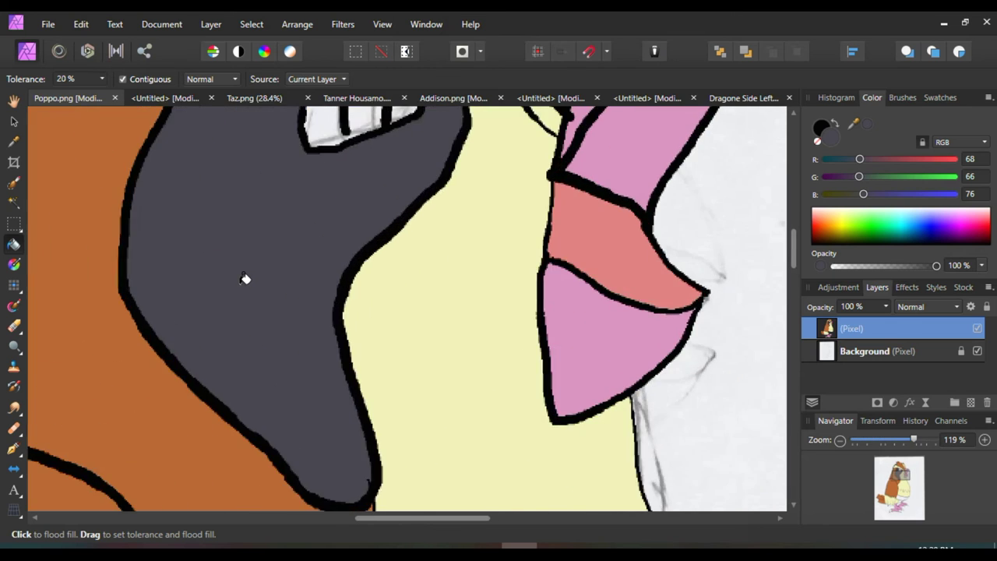
scroll(243, 278, "up", 2)
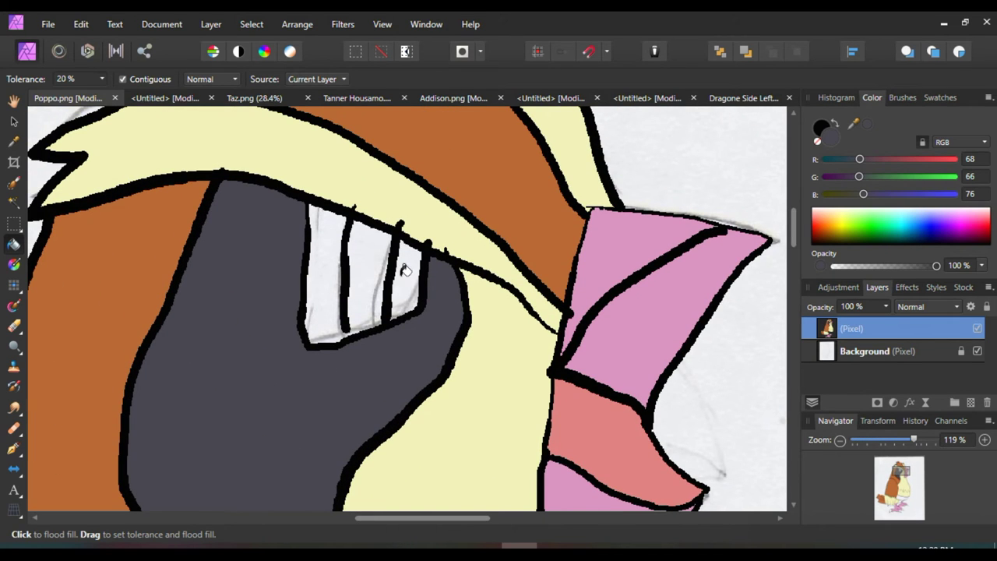
Step: Set the fill colour to near-black (RGB 35, 33, 32) and flood-fill the pupil at the front of the eye
left_click(843, 159)
left_click(840, 180)
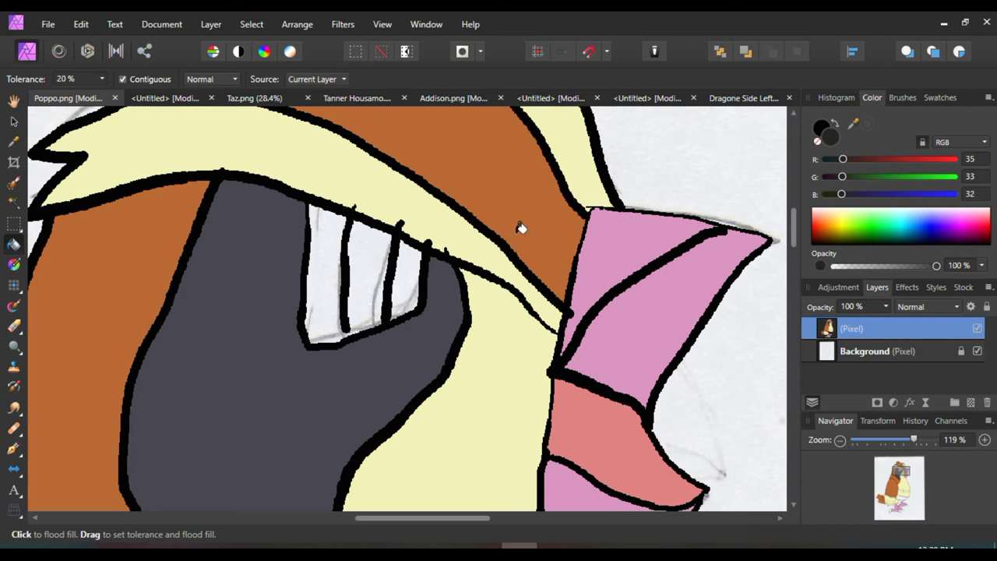
left_click(415, 265)
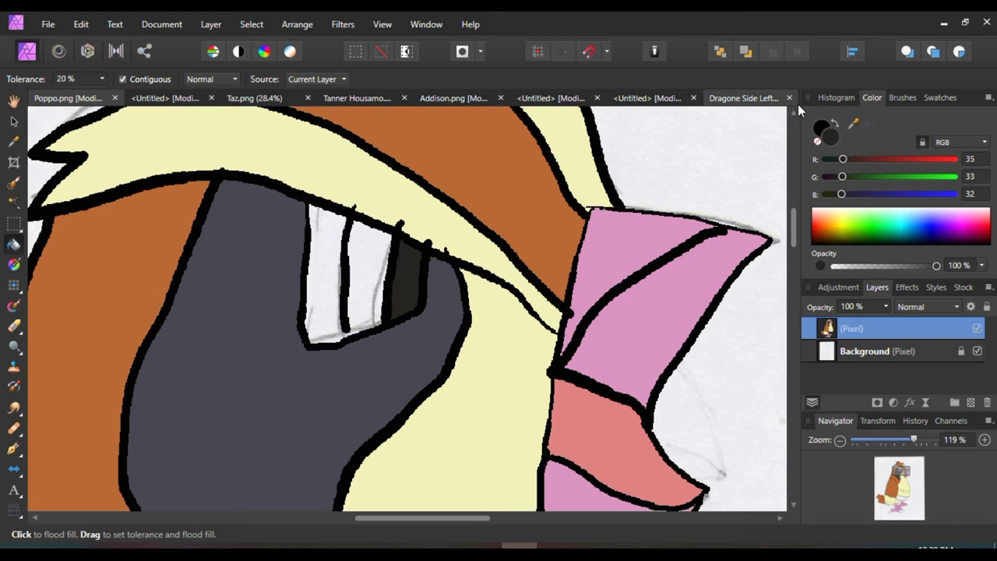
Step: Close the gap below the eye's inner line with the Pixel tool and flood-fill the rear section with white (RGB 255, 255, 255)
left_click(868, 210)
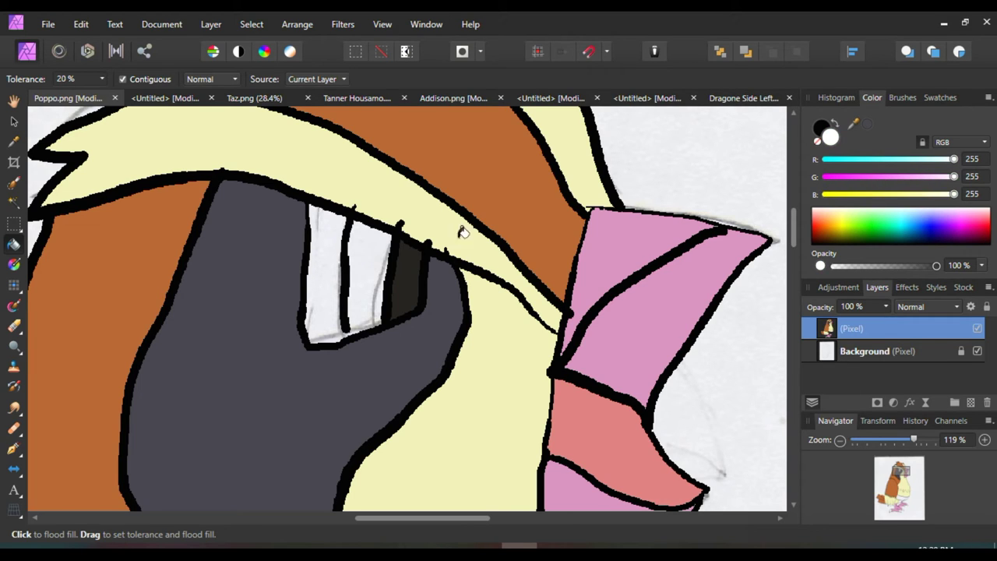
left_click(14, 287)
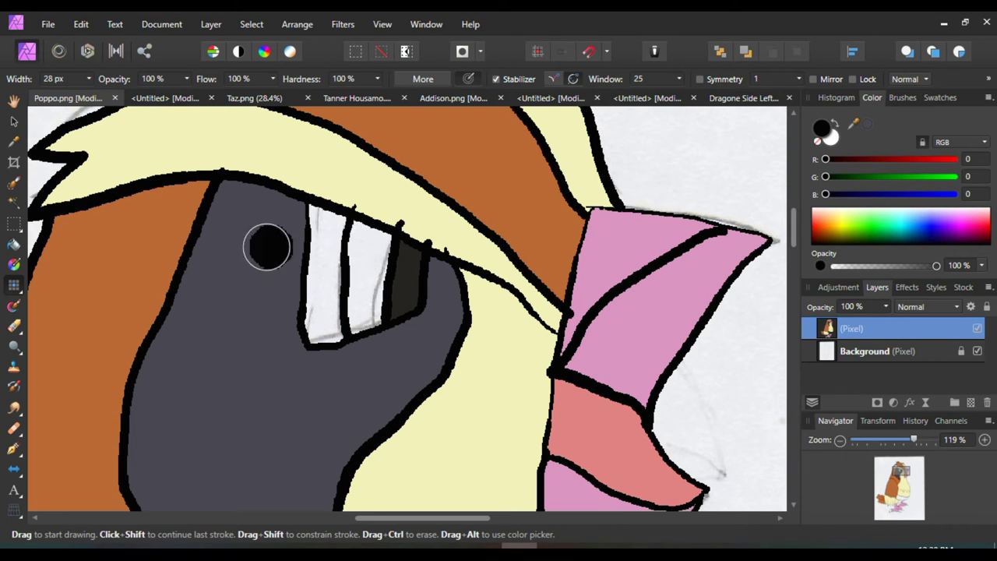
left_click(14, 245)
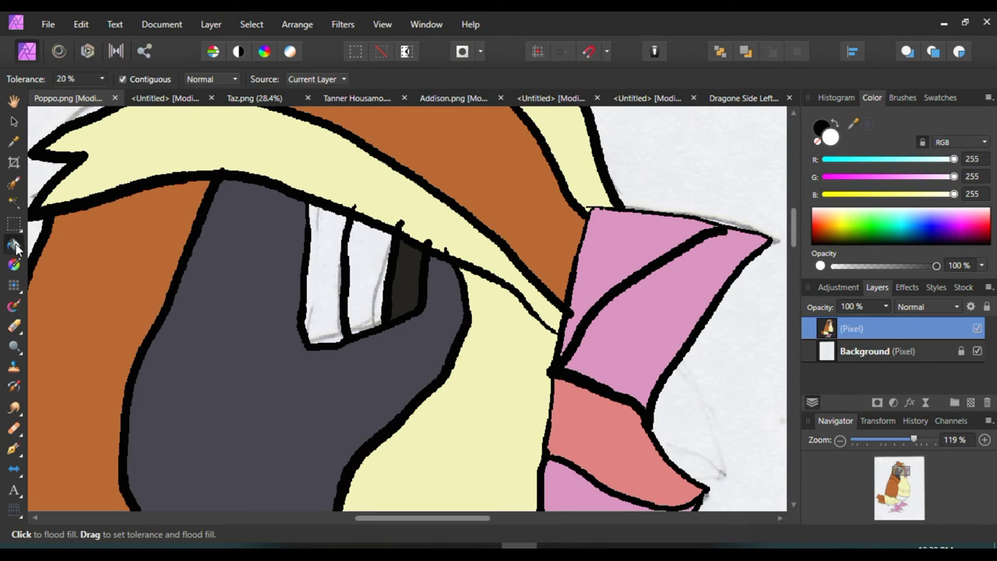
left_click(326, 265)
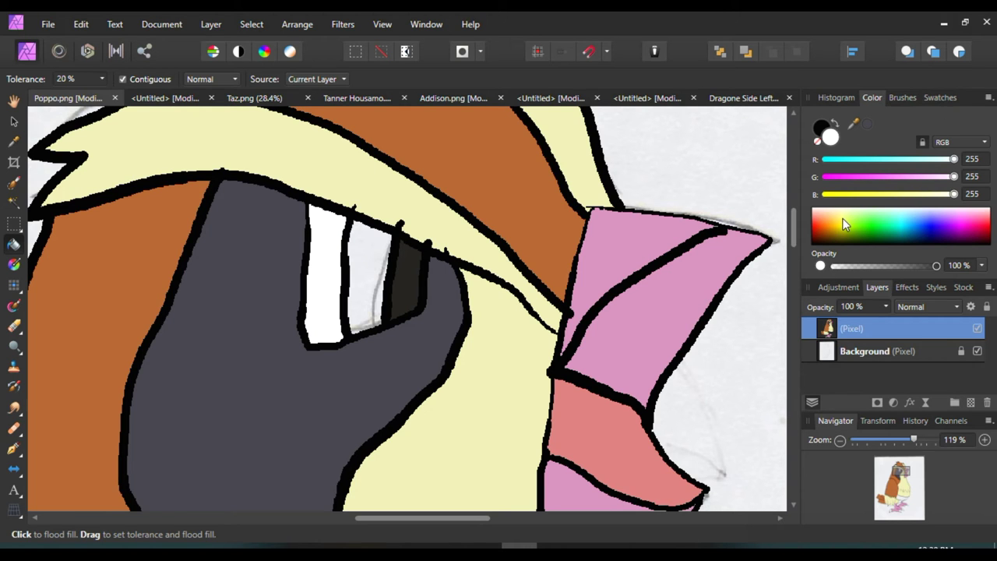
Step: Flood-fill the middle section of the eye with light orange (RGB 255, 194, 98)
left_click_drag(836, 222, 831, 223)
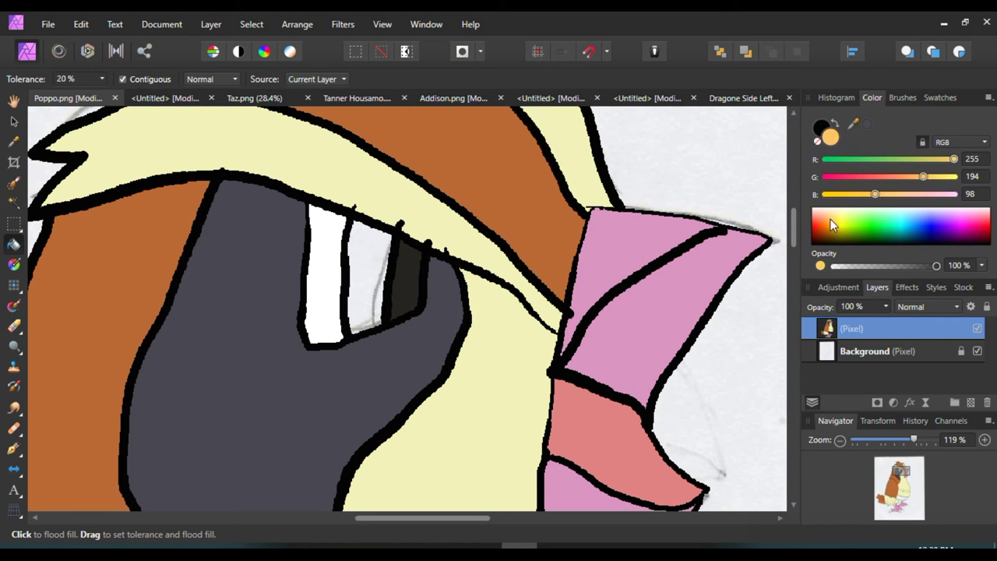
left_click(367, 267)
scroll(369, 267, "down", 5)
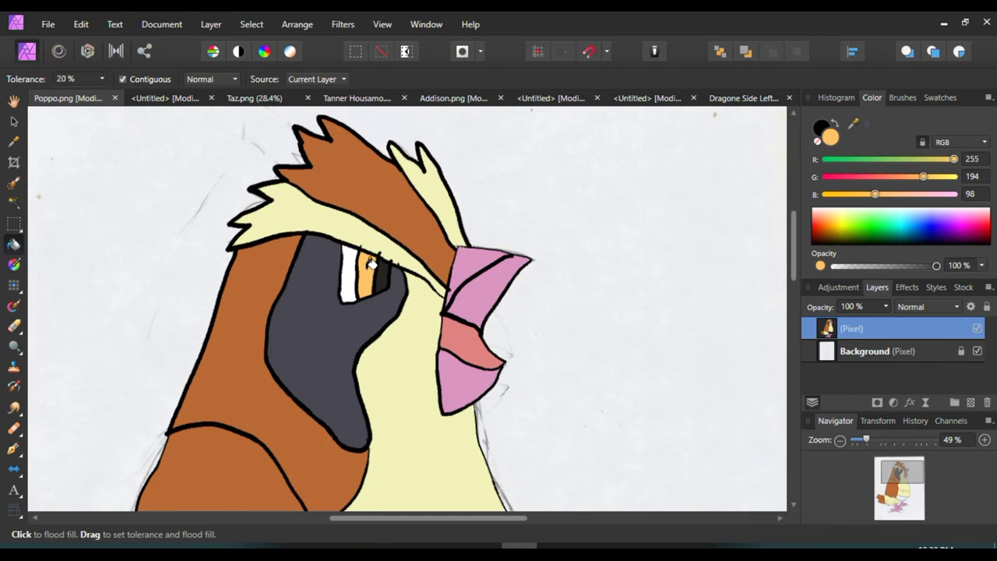
Step: Start a selection inside the uncoloured lower belly with the Selection Brush and hide the Background layer
scroll(390, 249, "down", 3)
scroll(407, 235, "down", 4)
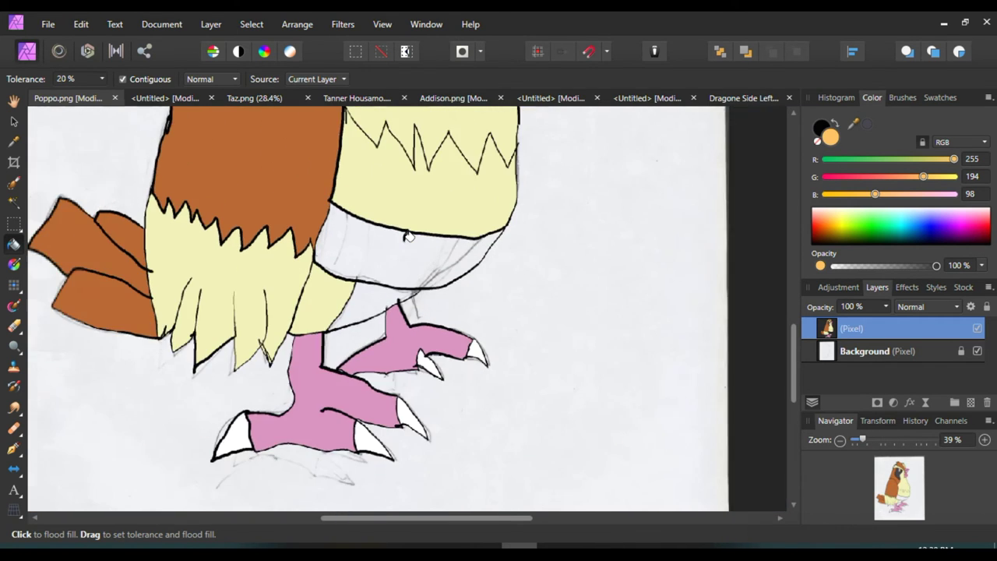
scroll(406, 236, "up", 5)
scroll(379, 230, "up", 1)
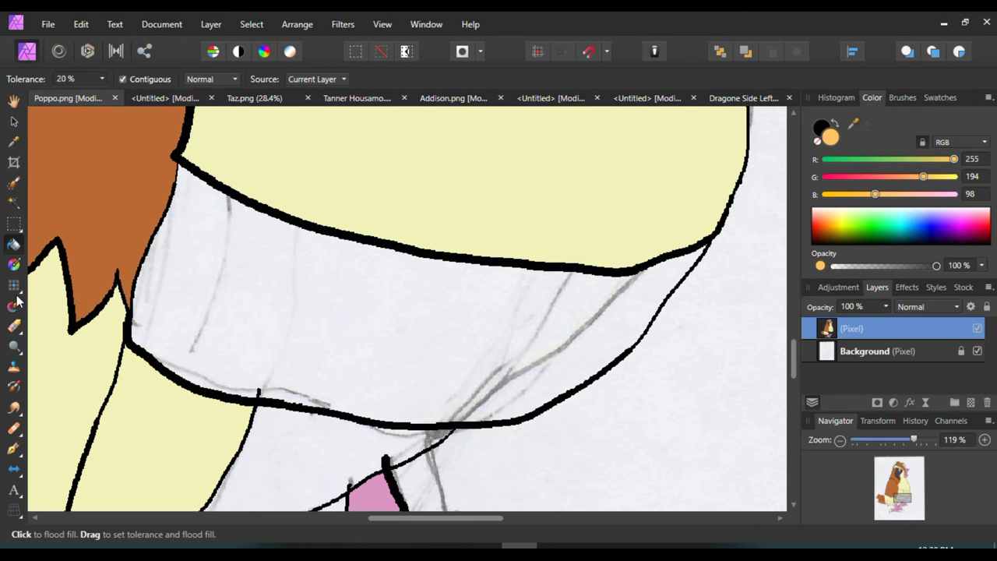
left_click(13, 183)
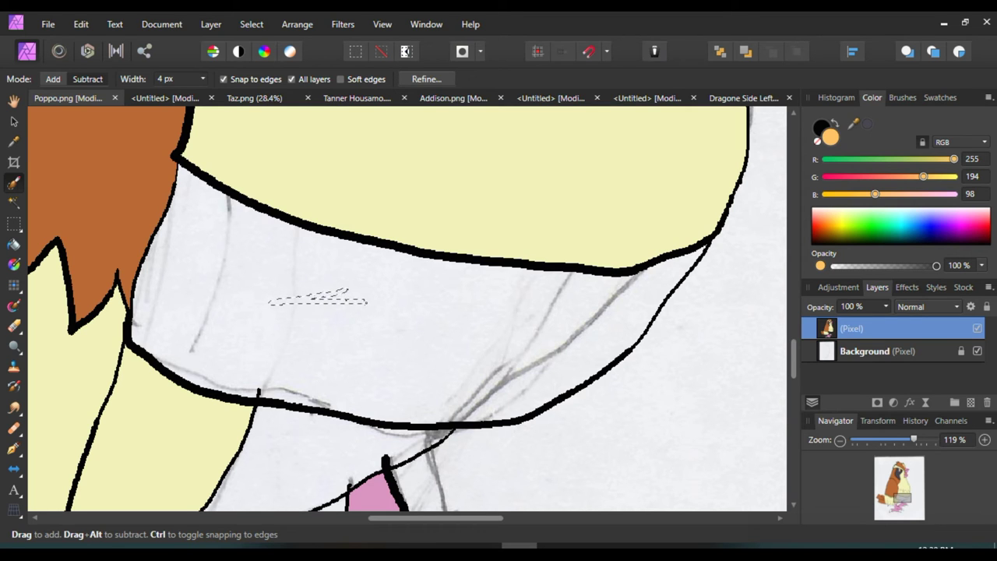
left_click(977, 350)
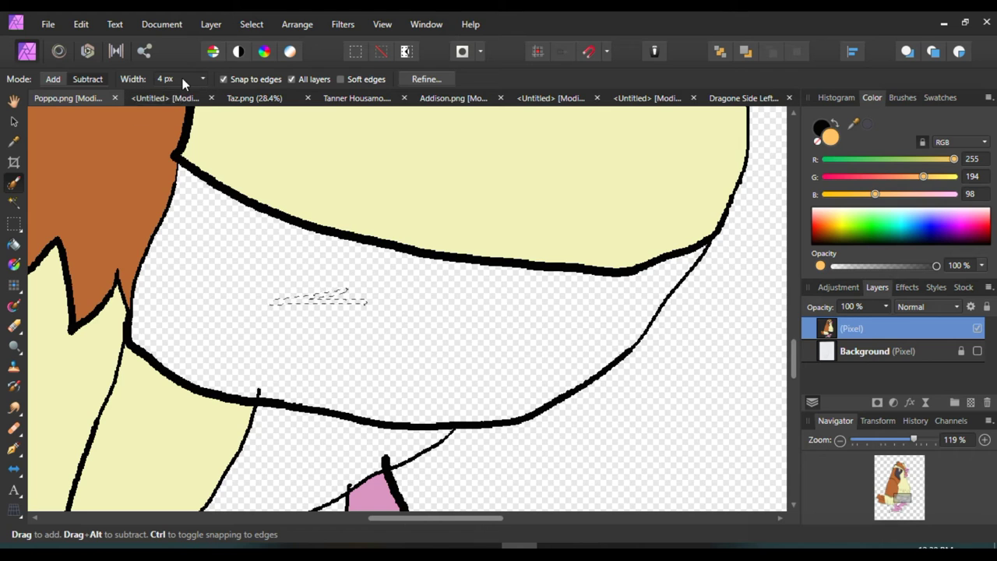
Step: Set the Selection Brush width to 23 px and extend the selection across the whole uncoloured lower belly
scroll(178, 80, "up", 5)
mouse_move(280, 283)
left_mouse_down()
mouse_move(428, 349)
mouse_move(599, 340)
mouse_move(662, 292)
left_mouse_up()
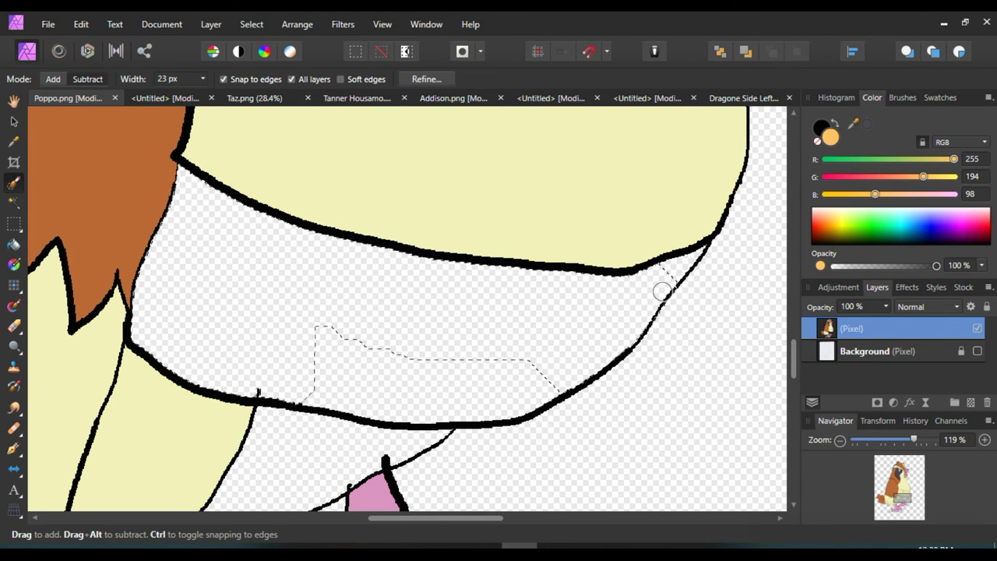
key("ctrl+z")
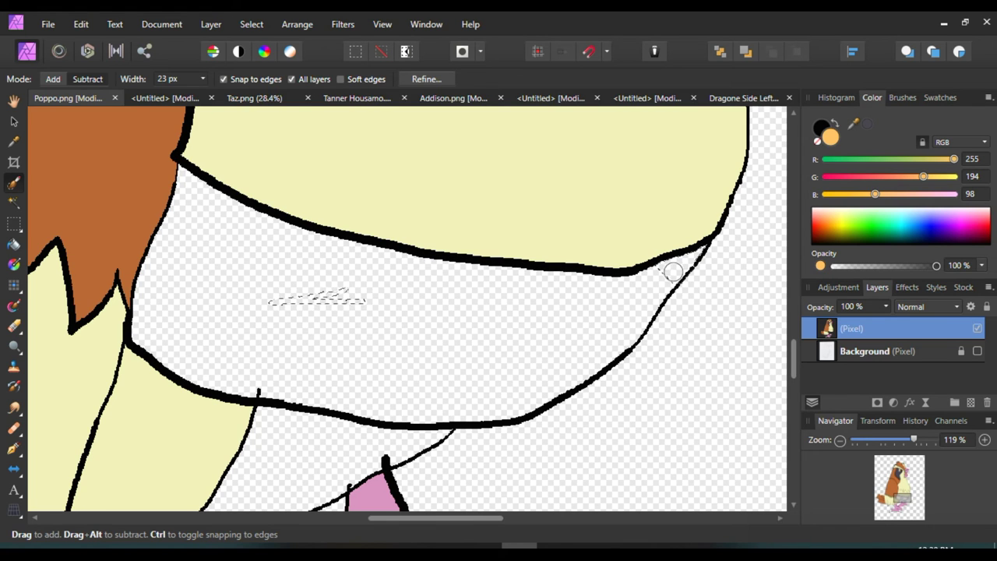
mouse_move(662, 270)
left_mouse_down()
mouse_move(609, 310)
mouse_move(461, 350)
mouse_move(300, 341)
mouse_move(486, 327)
mouse_move(511, 352)
left_mouse_up()
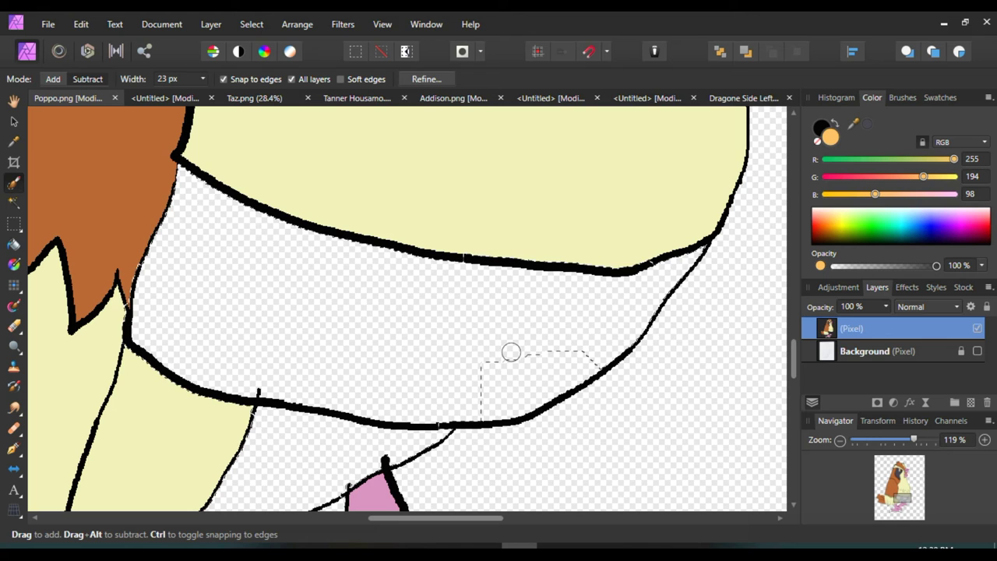
Step: Add the uncoloured area between the belly, the near thigh and the far leg to the selection
scroll(325, 408, "down", 3)
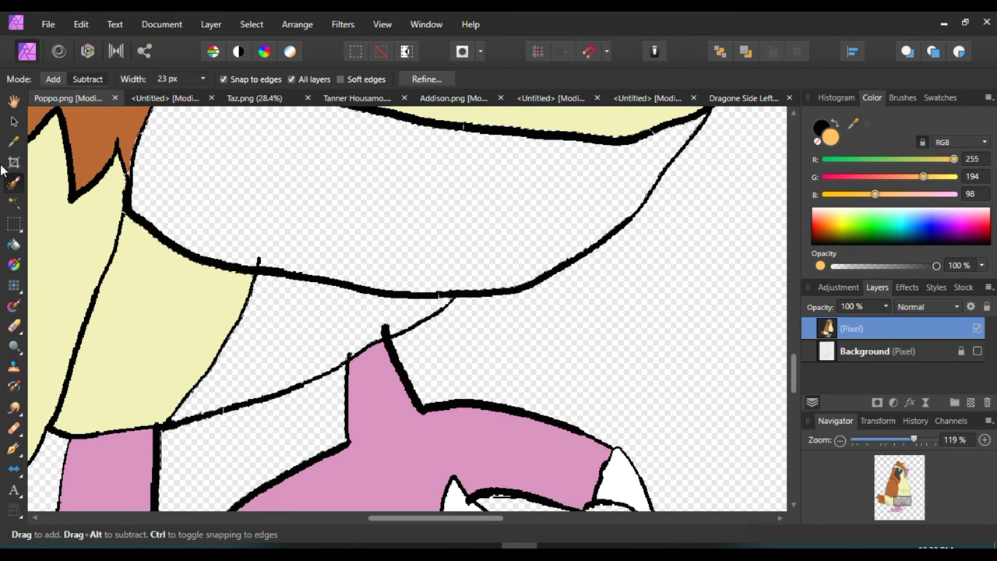
scroll(145, 320, "down", 2)
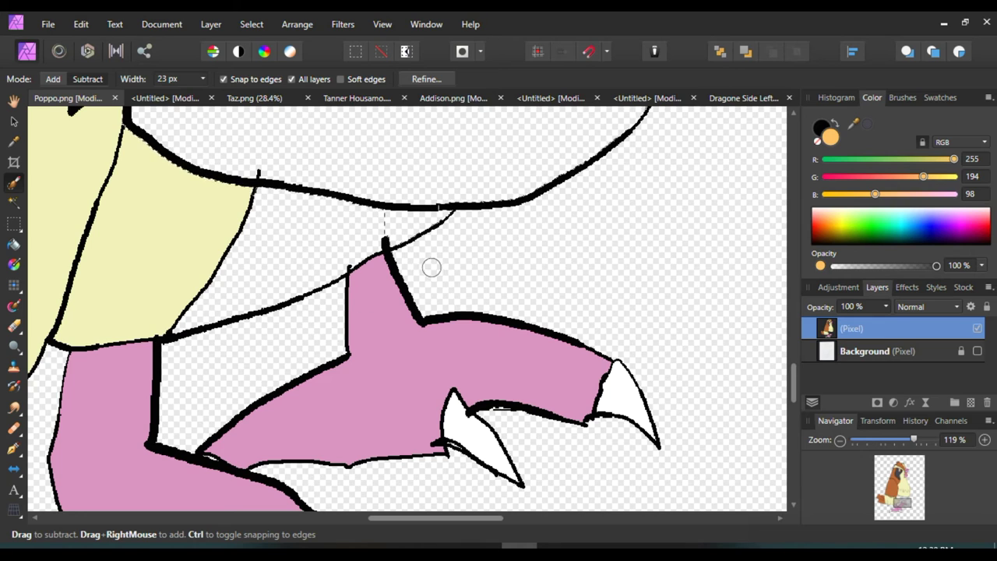
left_click(50, 80)
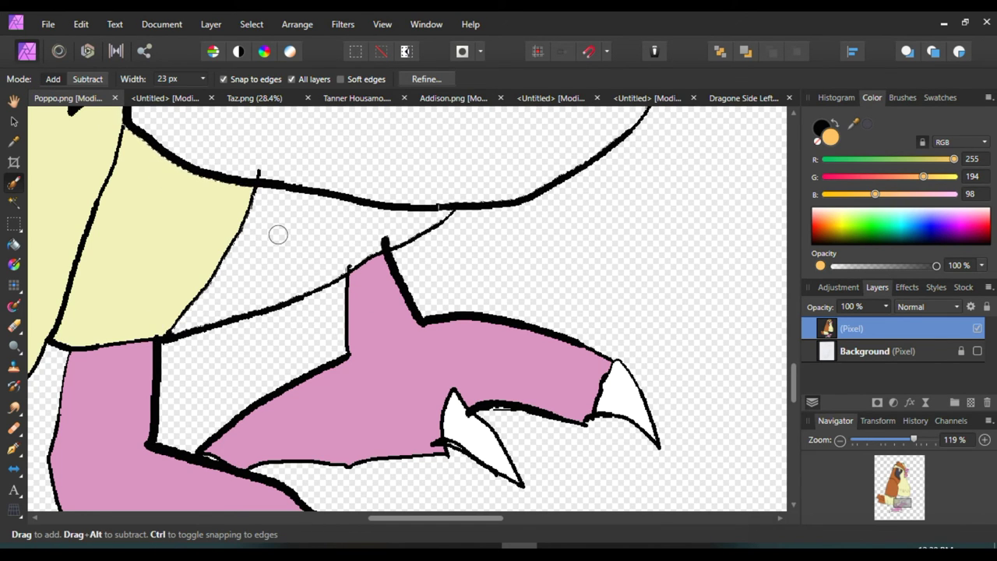
scroll(292, 231, "up", 3)
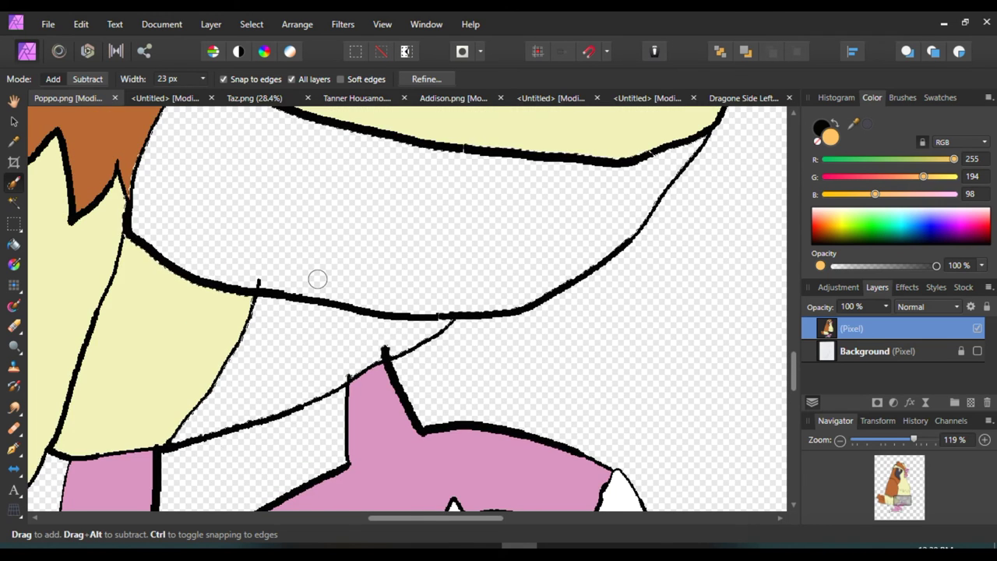
Step: Reduce the Selection Brush width to 4 px and subtract the belly's lower outline where it meets the near thigh from the selection
scroll(318, 279, "up", 5)
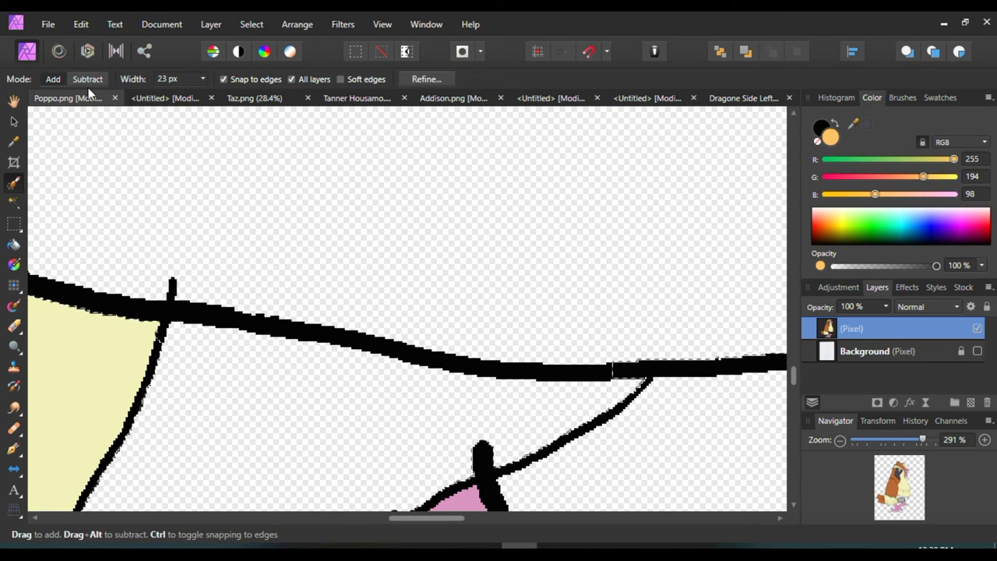
key("bracketleft")
key("bracketleft")
key("bracketleft")
key("bracketleft")
key("bracketleft")
key("bracketleft")
key("bracketleft")
key("bracketleft")
key("bracketleft")
key("bracketleft")
key("bracketleft")
key("bracketleft")
key("bracketleft")
key("bracketleft")
key("bracketleft")
key("bracketleft")
key("bracketleft")
key("bracketleft")
key("bracketleft")
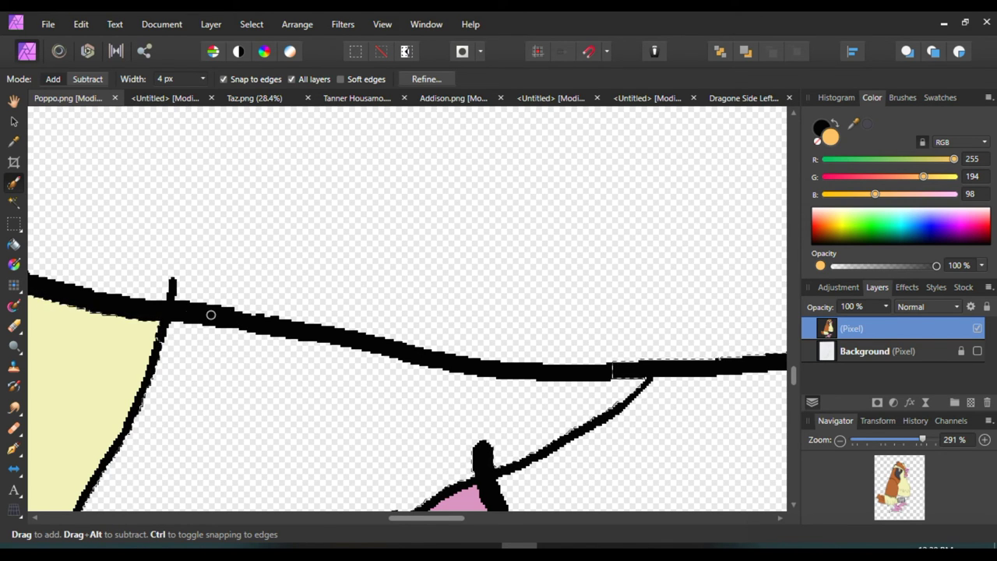
left_click(87, 78)
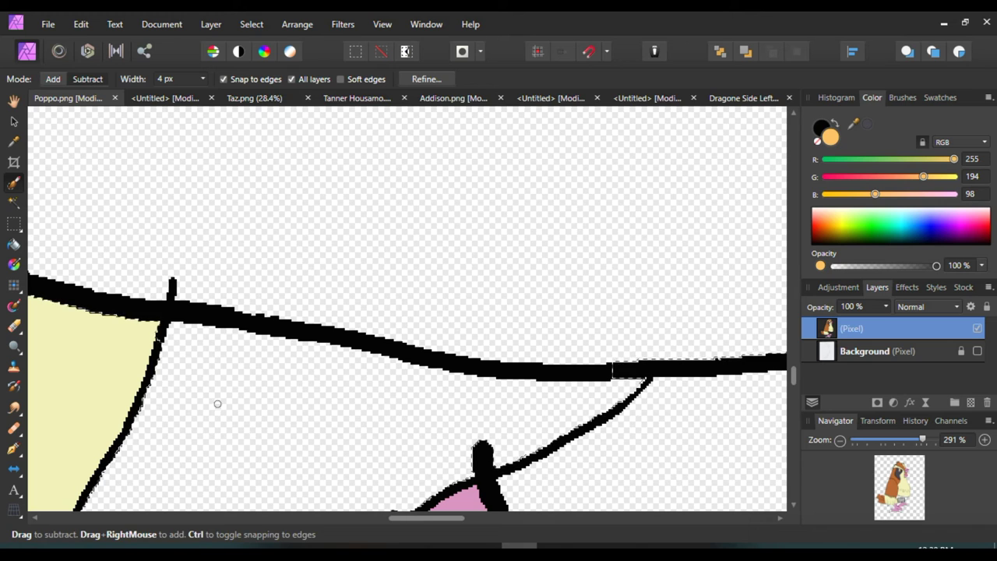
left_click_drag(185, 313, 158, 335)
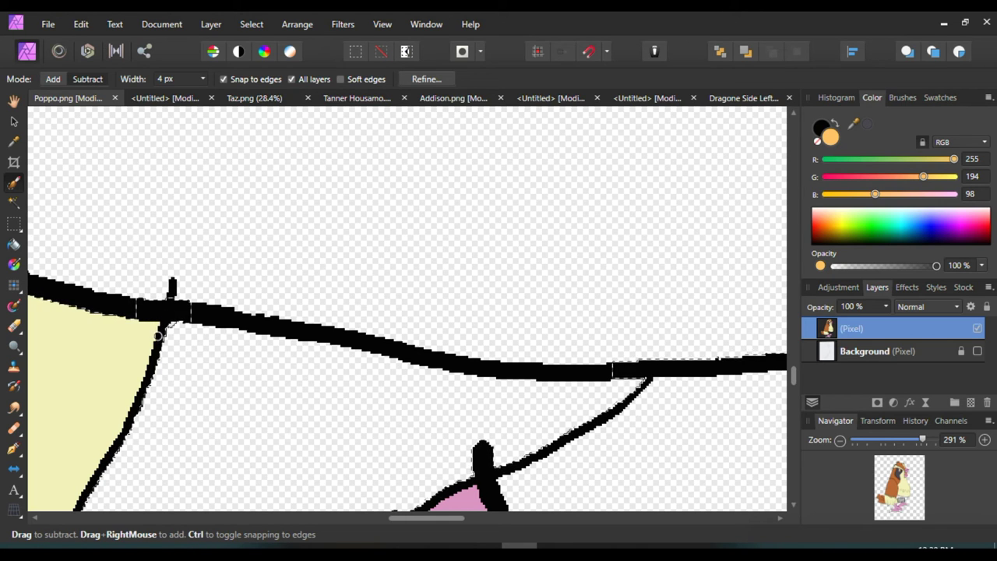
Step: Subtract the rest of the belly's thick lower outline from the selection on both sides of the thigh line
scroll(145, 338, "left", 5)
mouse_move(216, 279)
left_mouse_down()
mouse_move(115, 243)
mouse_move(86, 221)
mouse_move(92, 213)
mouse_move(61, 212)
mouse_move(66, 183)
mouse_move(206, 293)
mouse_move(234, 291)
mouse_move(306, 317)
mouse_move(412, 318)
mouse_move(455, 333)
left_mouse_up()
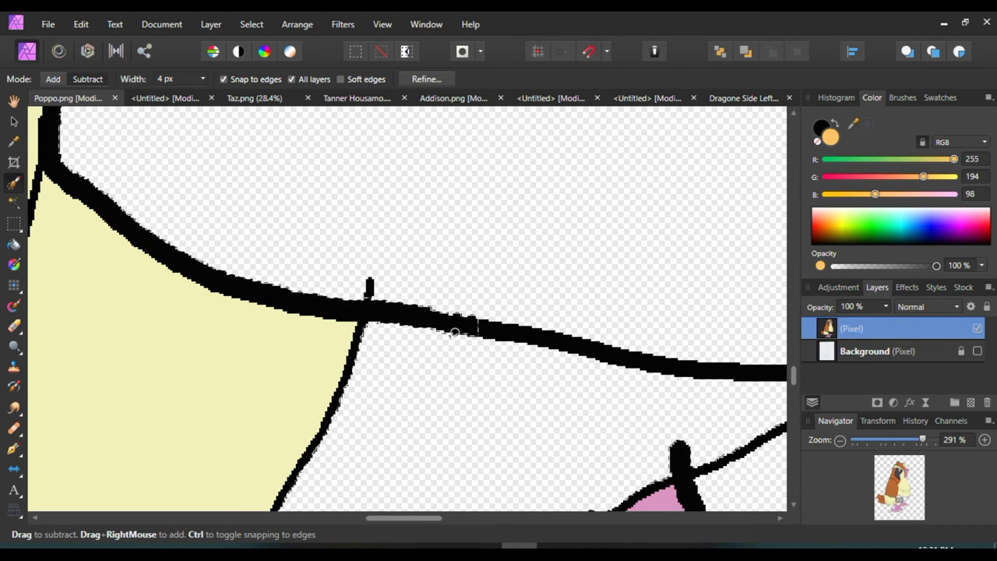
scroll(454, 333, "right", 5)
mouse_move(259, 334)
left_mouse_down()
mouse_move(428, 371)
mouse_move(582, 370)
mouse_move(240, 327)
left_mouse_up()
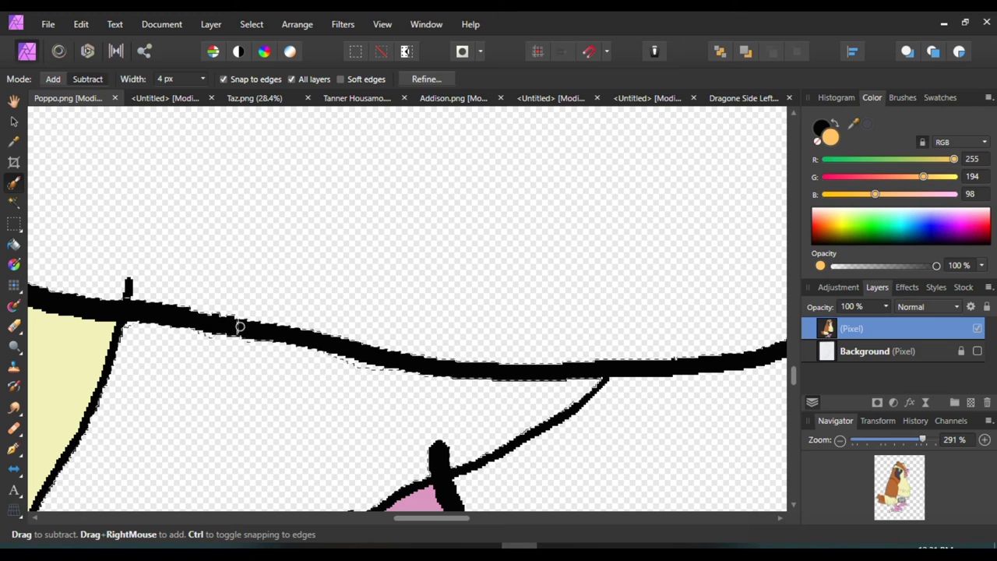
scroll(223, 327, "down", 4)
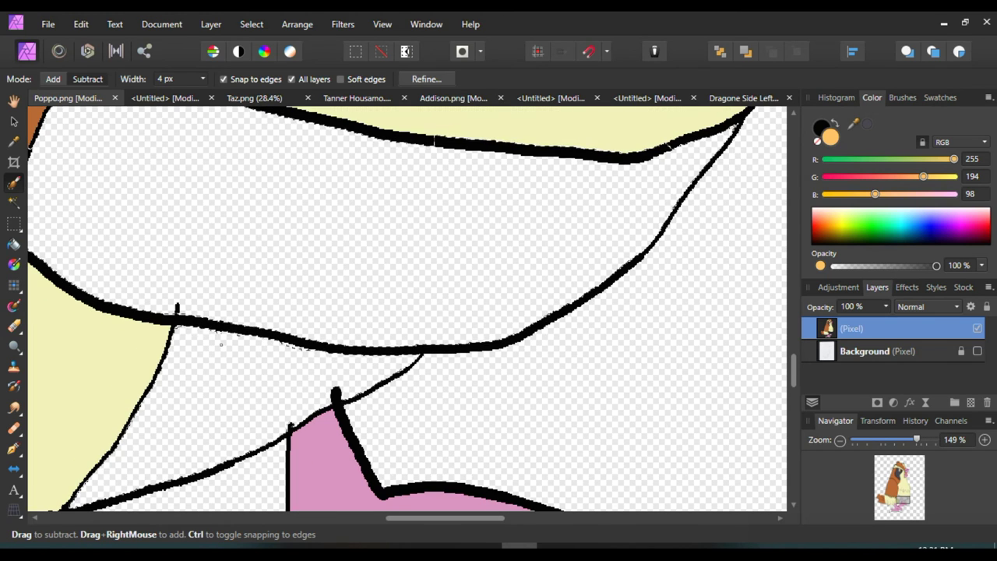
Step: Subtract the black line along the top of the lower belly from the selection
scroll(155, 414, "right", 1)
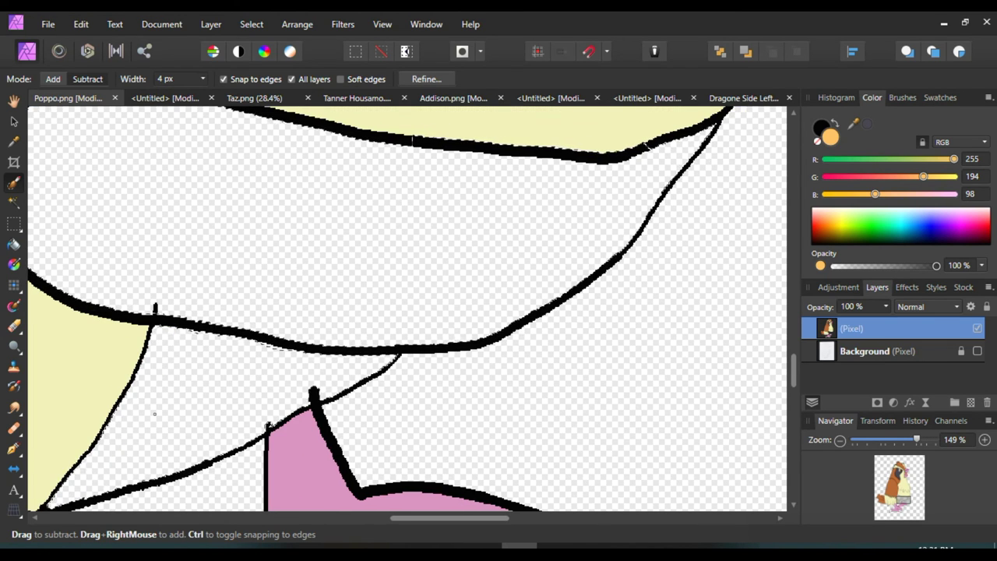
scroll(155, 413, "left", 4)
scroll(157, 416, "up", 3)
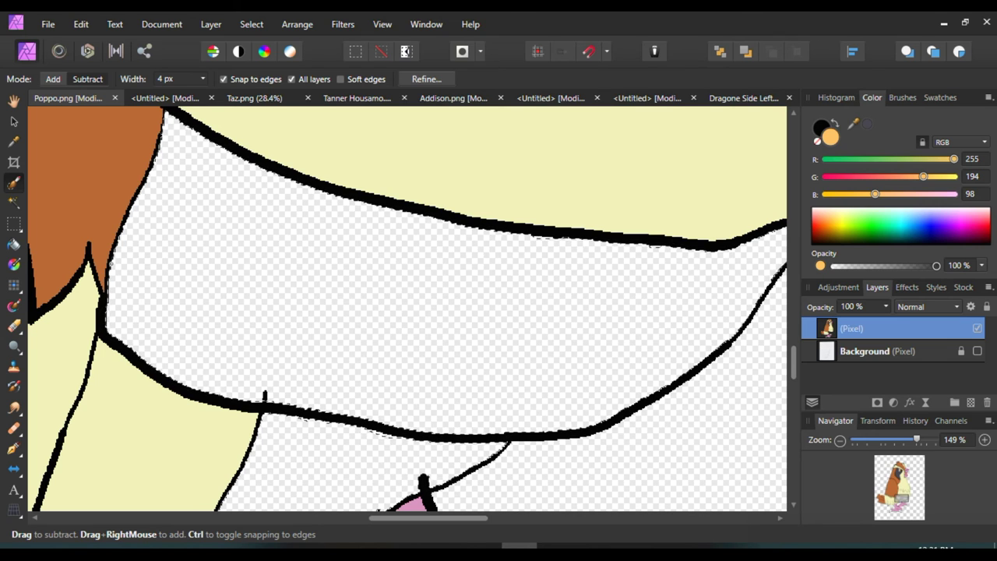
scroll(109, 262, "down", 2)
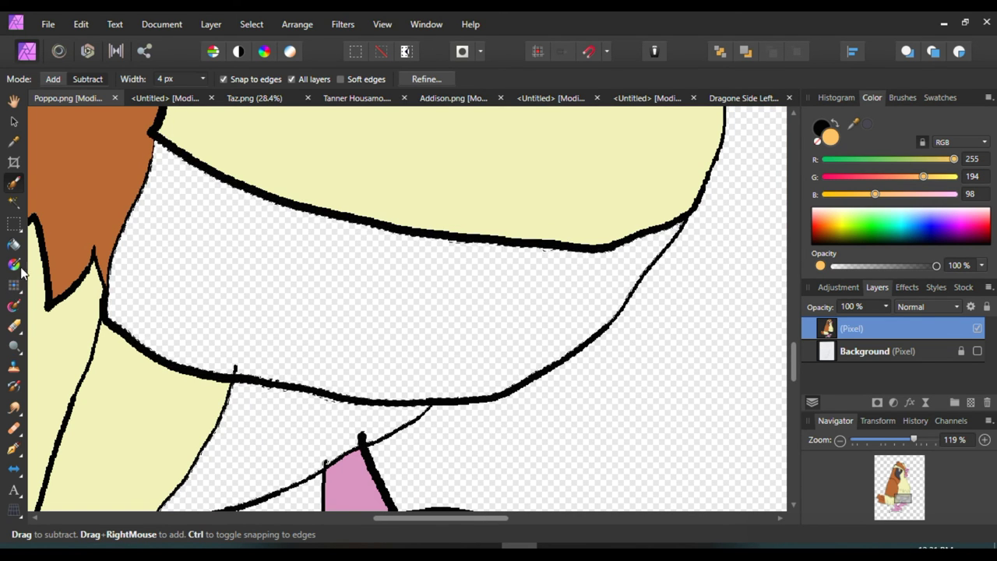
Step: Fill the selection with a linear gradient from white at the brown wing's edge to grey (RGB 166, 166, 166) at the belly's far outline
left_click(14, 265)
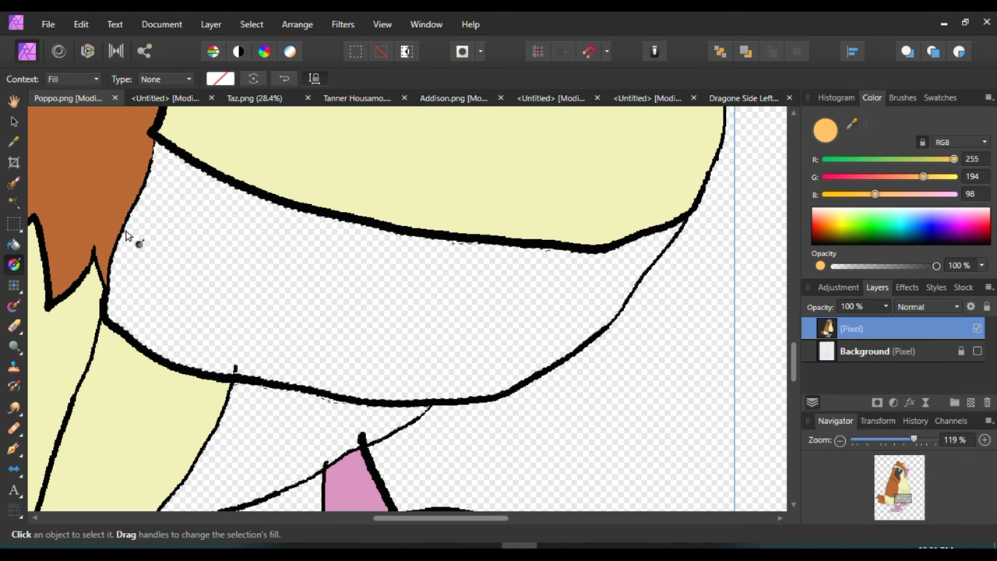
left_click_drag(124, 230, 135, 234)
left_click_drag(279, 271, 616, 322)
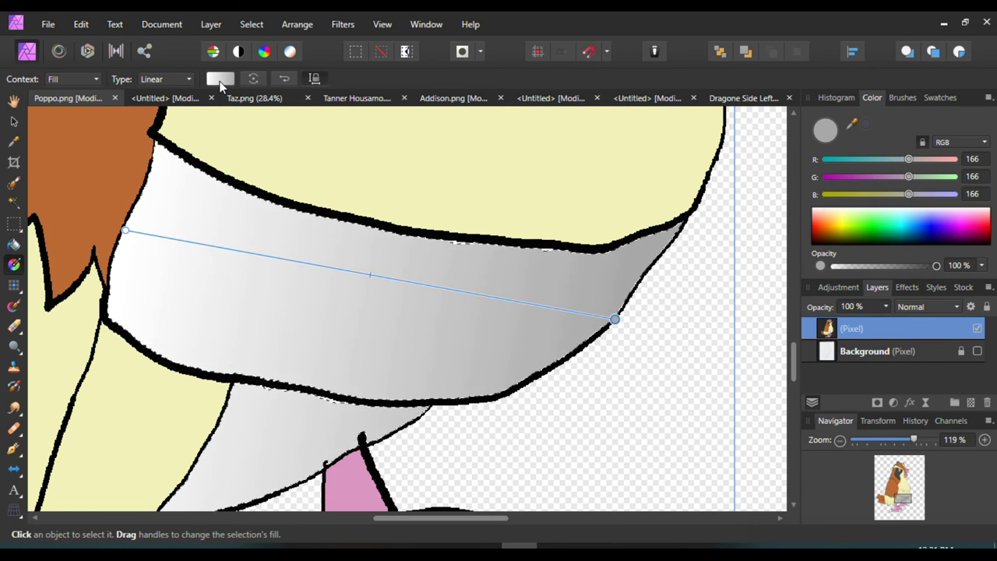
Step: Recolour the belly gradient's white start stop to a bright sky blue with red 0 and blue 255
left_click(220, 80)
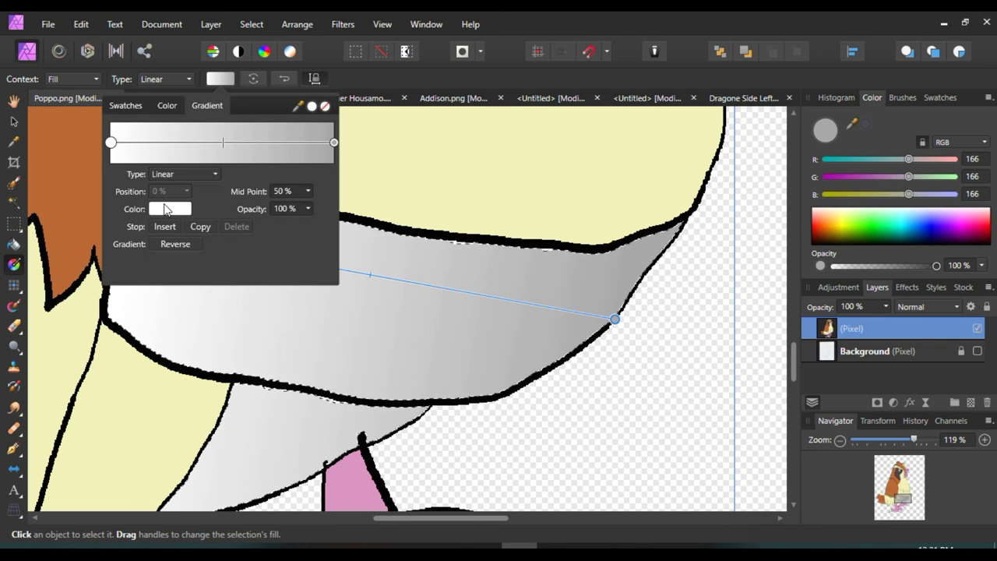
left_click(165, 209)
left_click_drag(110, 255, 62, 271)
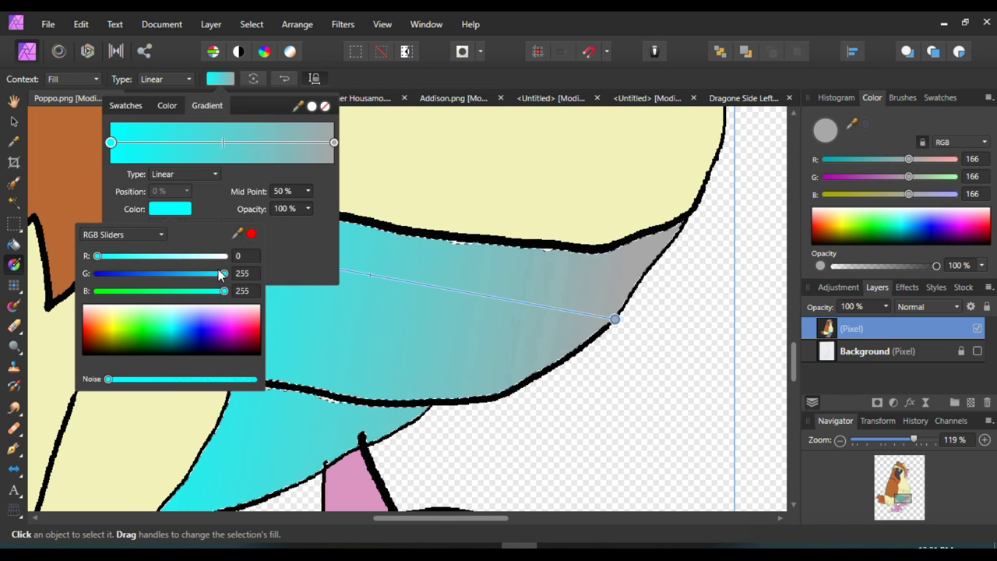
left_click(196, 273)
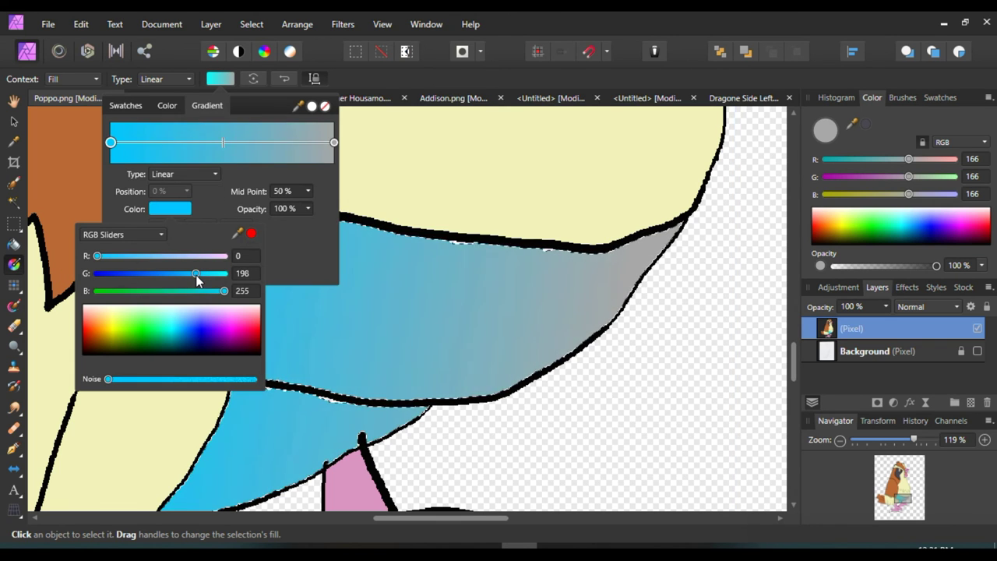
Step: Shift the belly gradient's midpoint to 35 %, towards the blue start stop
left_click(334, 143)
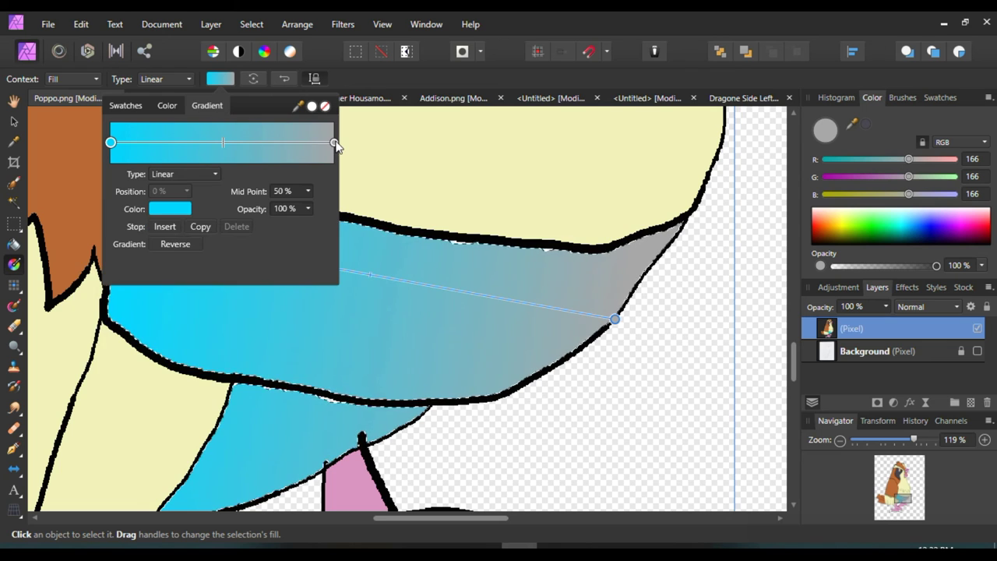
left_click(184, 210)
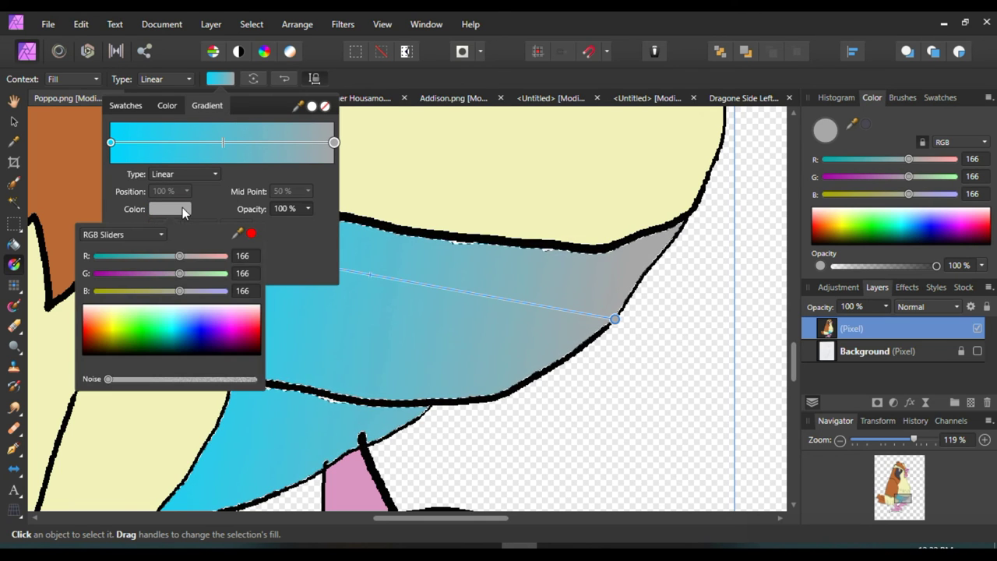
left_click(224, 143)
left_click_drag(216, 146, 189, 148)
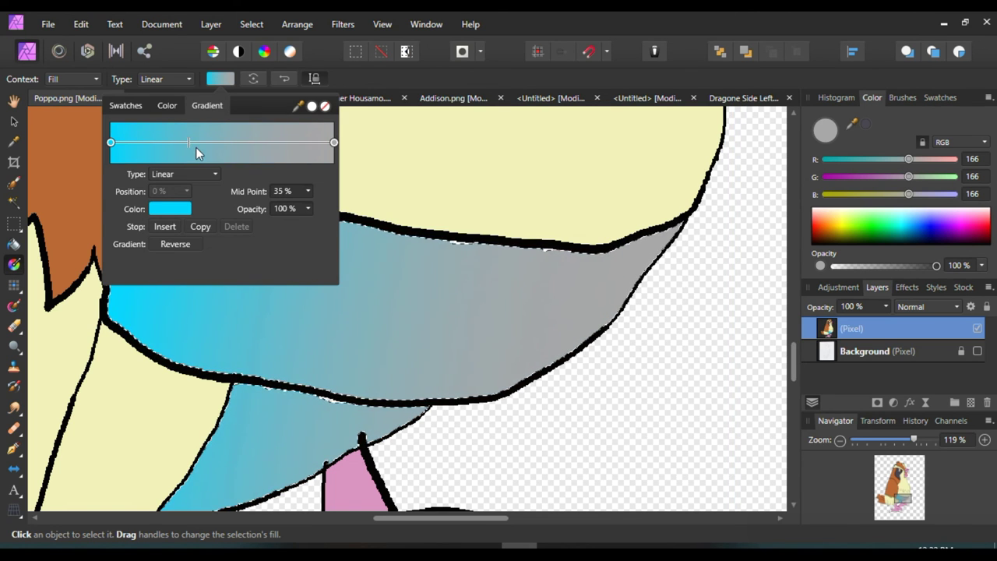
Step: Recolour the belly gradient's grey end stop to light peach (RGB 255, 225, 182) and close the gradient settings
left_click(333, 144)
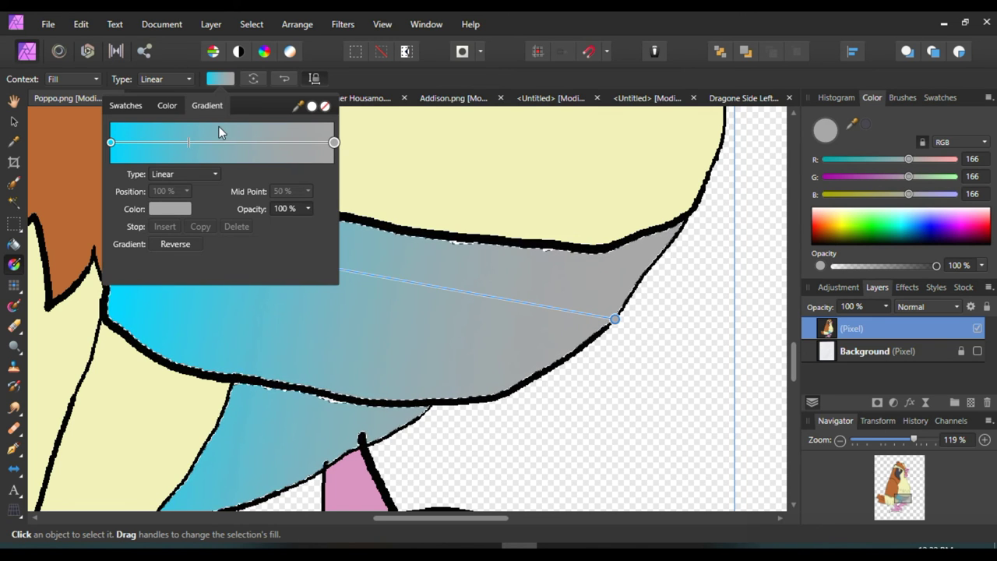
left_click(152, 208)
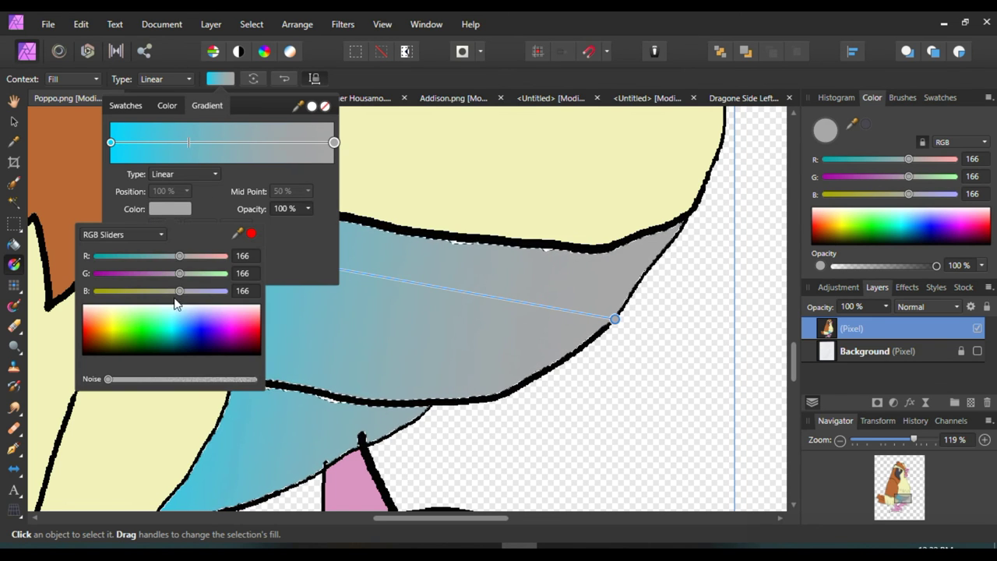
left_click_drag(103, 309, 101, 311)
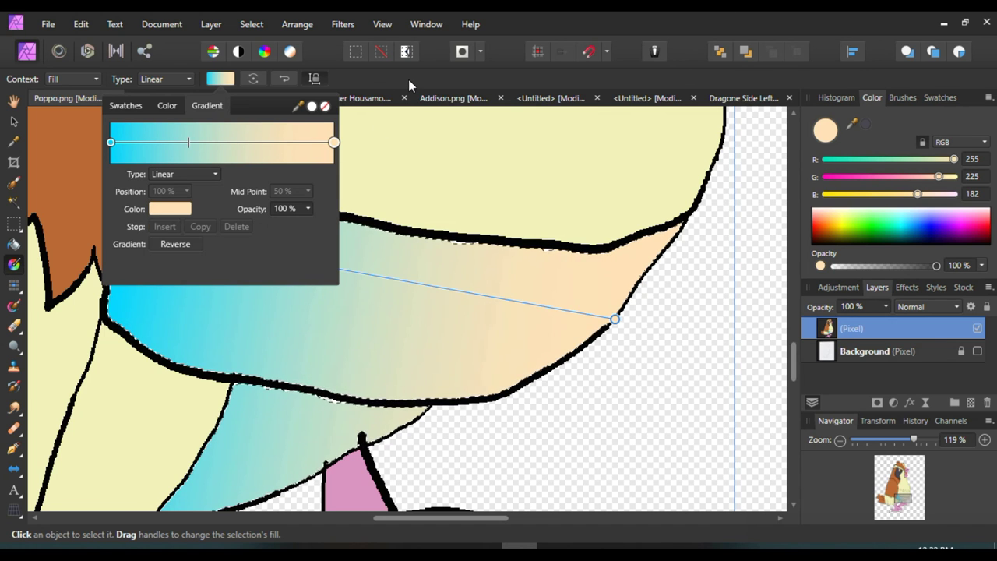
left_click(224, 80)
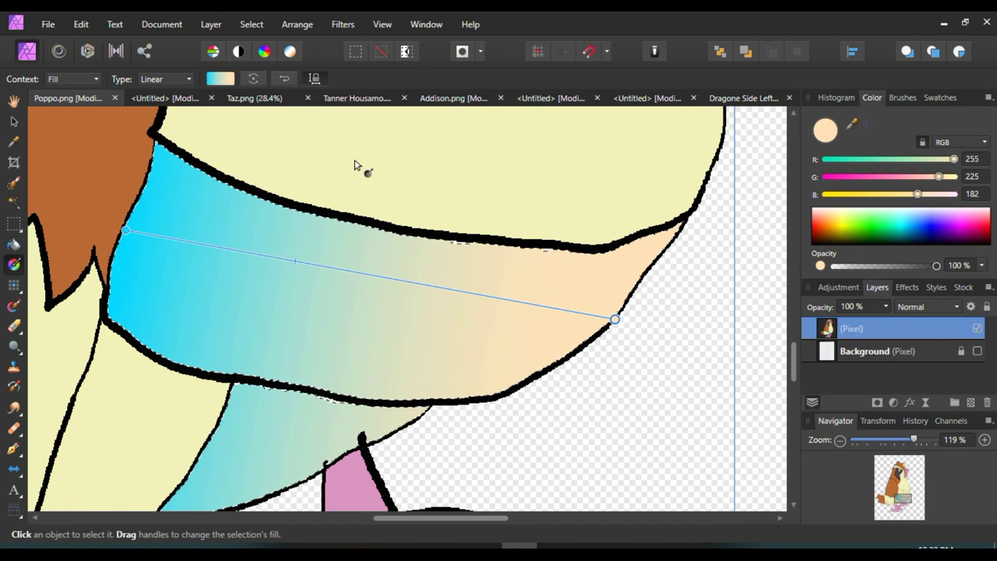
Step: Switch to the Move tool and deselect the gradient-filled lower belly
scroll(414, 242, "down", 5)
scroll(464, 187, "up", 3)
scroll(467, 202, "up", 5)
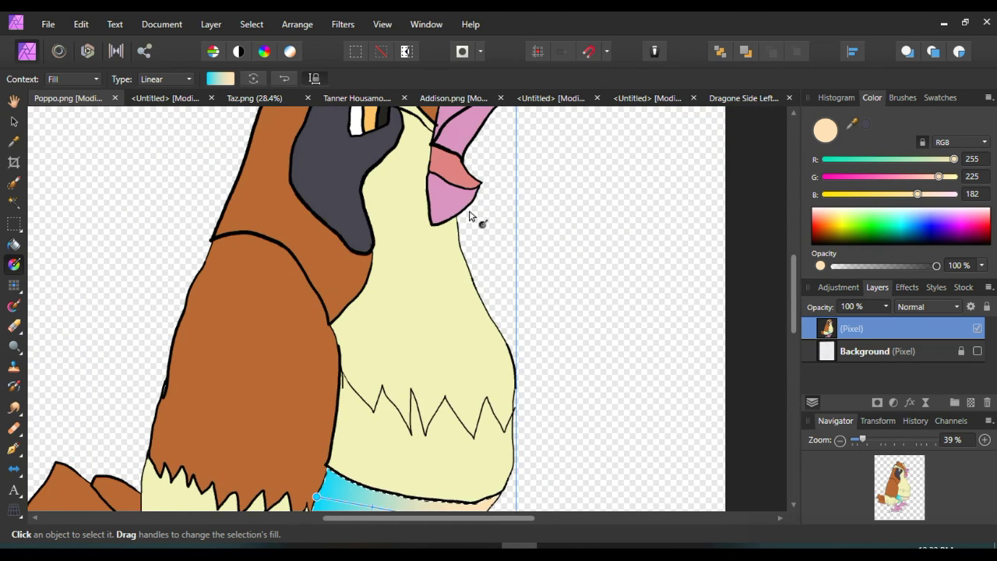
scroll(564, 260, "down", 6)
scroll(571, 255, "down", 3)
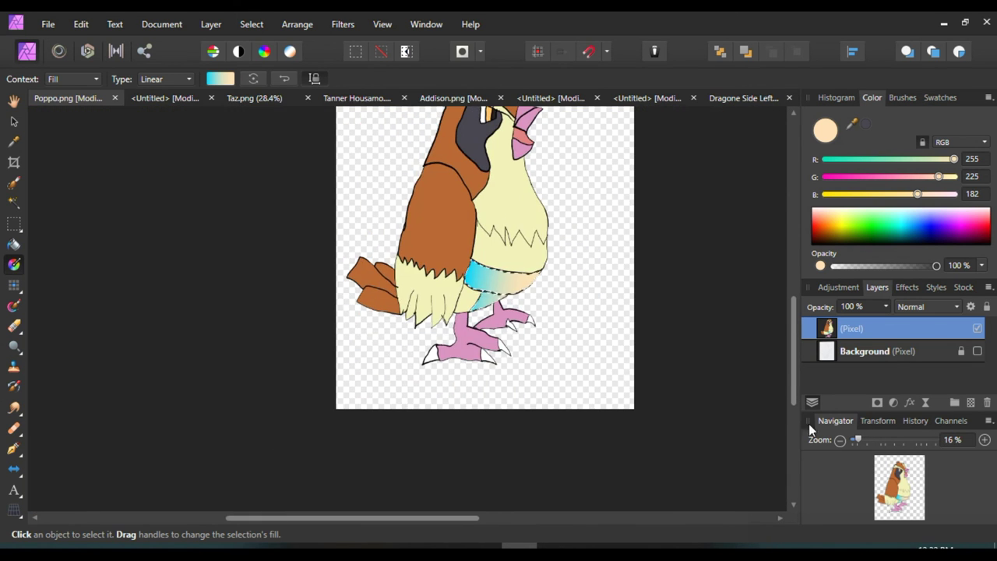
scroll(663, 409, "up", 2)
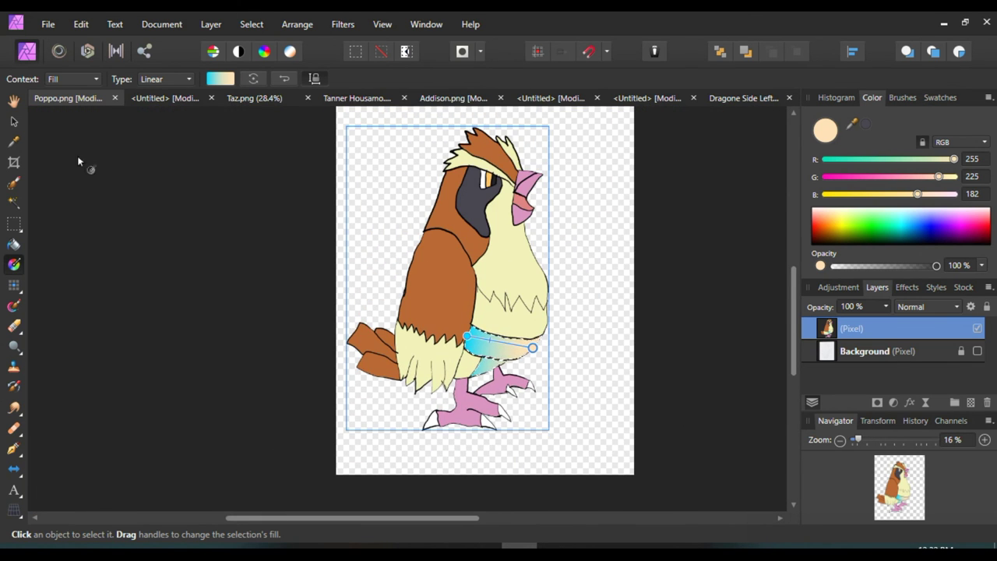
left_click(13, 122)
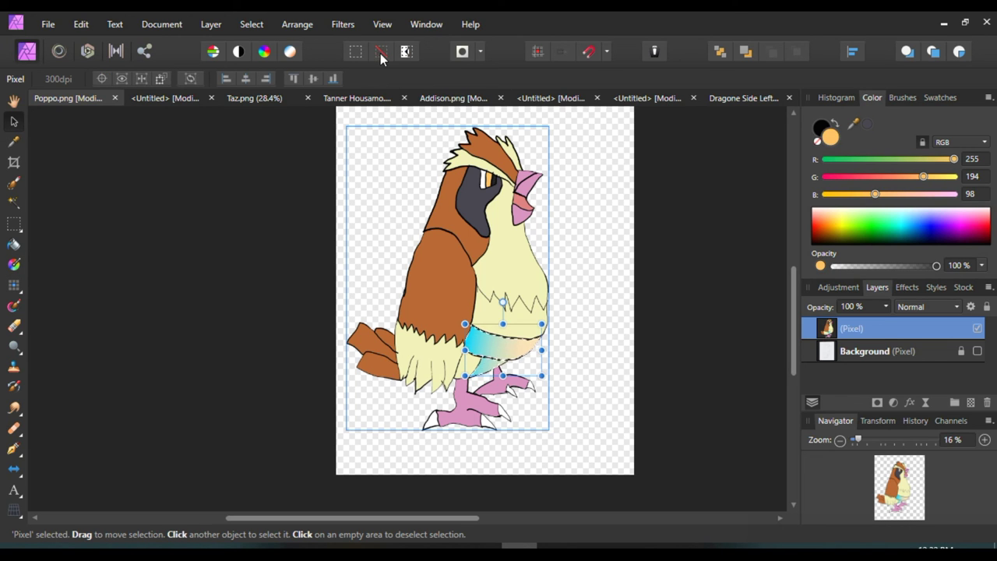
scroll(679, 320, "up", 1)
scroll(679, 326, "down", 1)
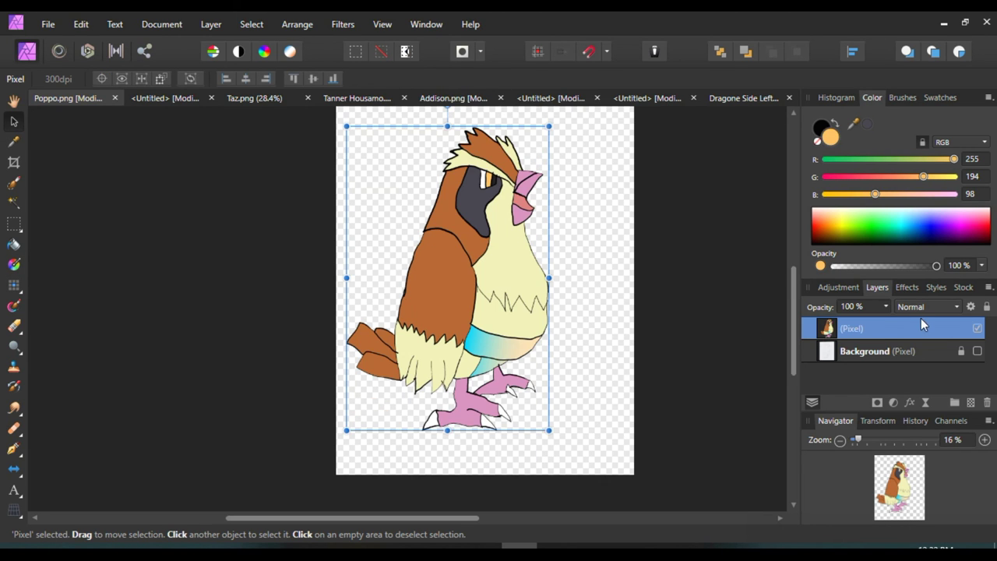
Step: Delete the hidden, locked Background layer, keeping only the bird's pixel layer
left_click(927, 352)
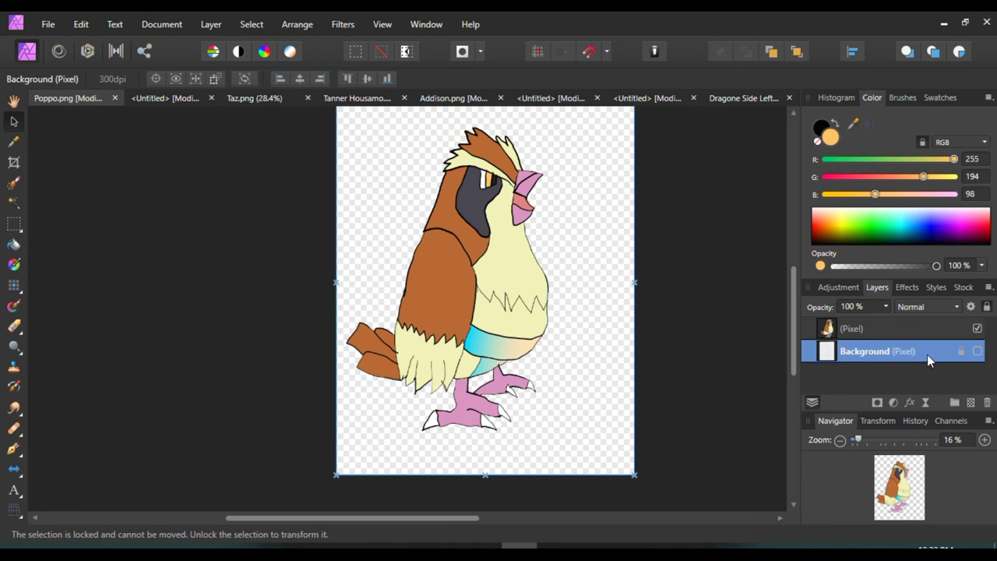
left_click(987, 402)
scroll(621, 390, "up", 1)
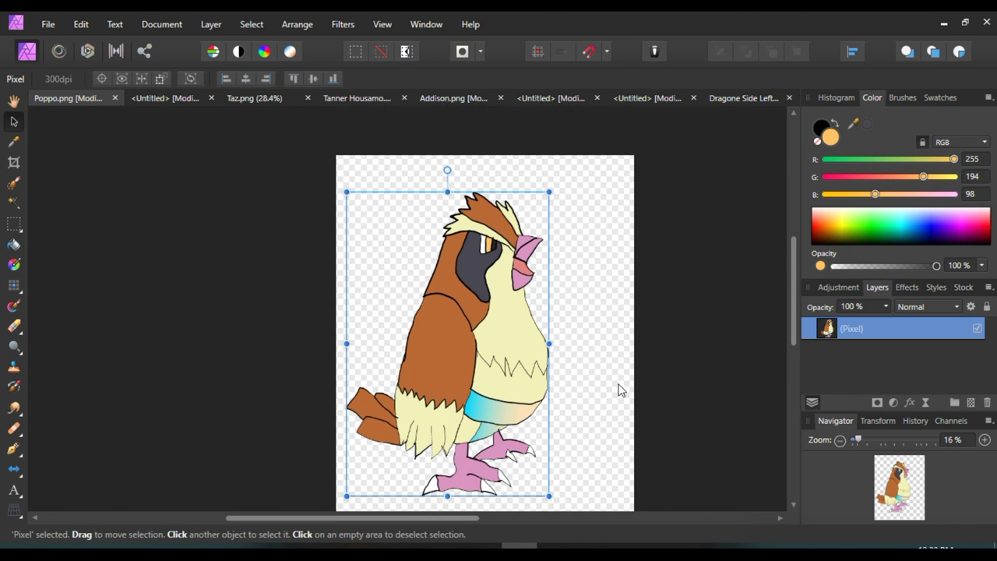
scroll(621, 389, "down", 1)
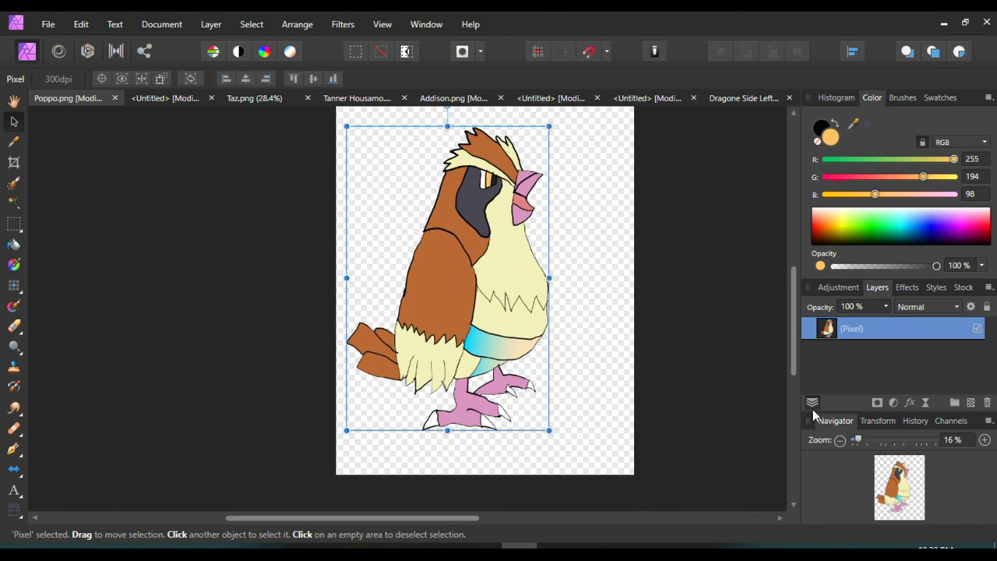